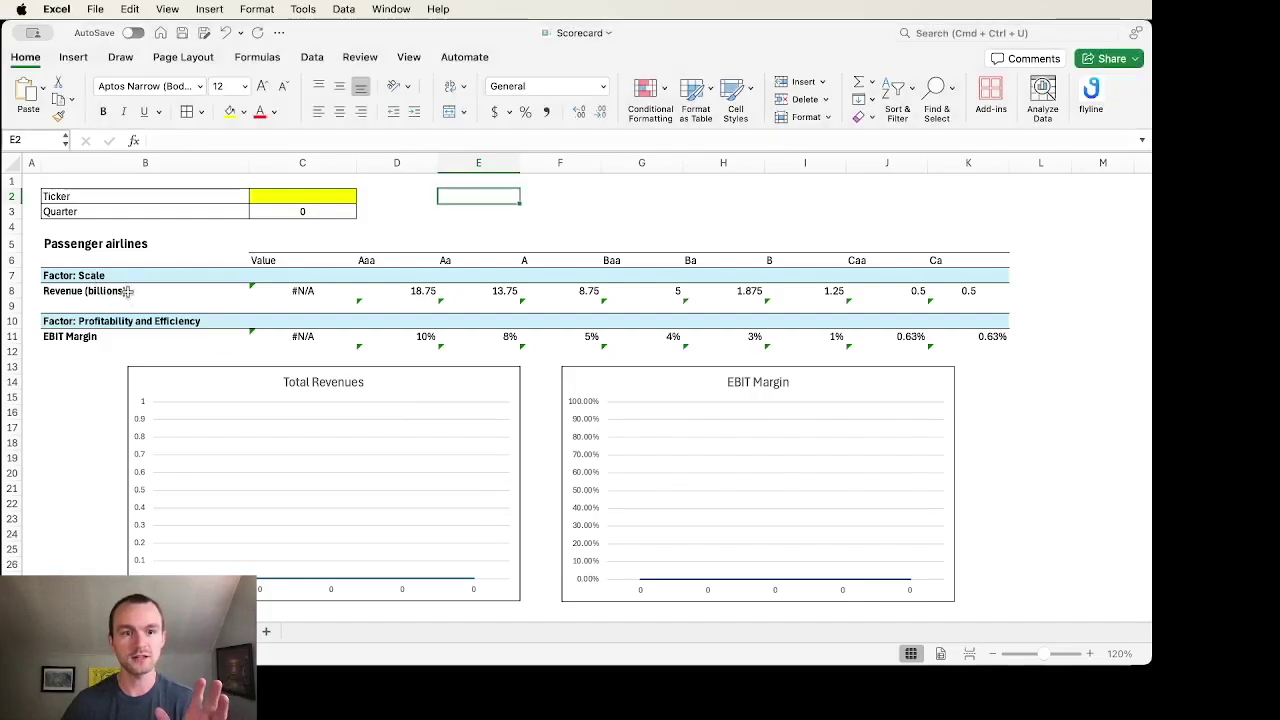
pyautogui.click(122, 245)
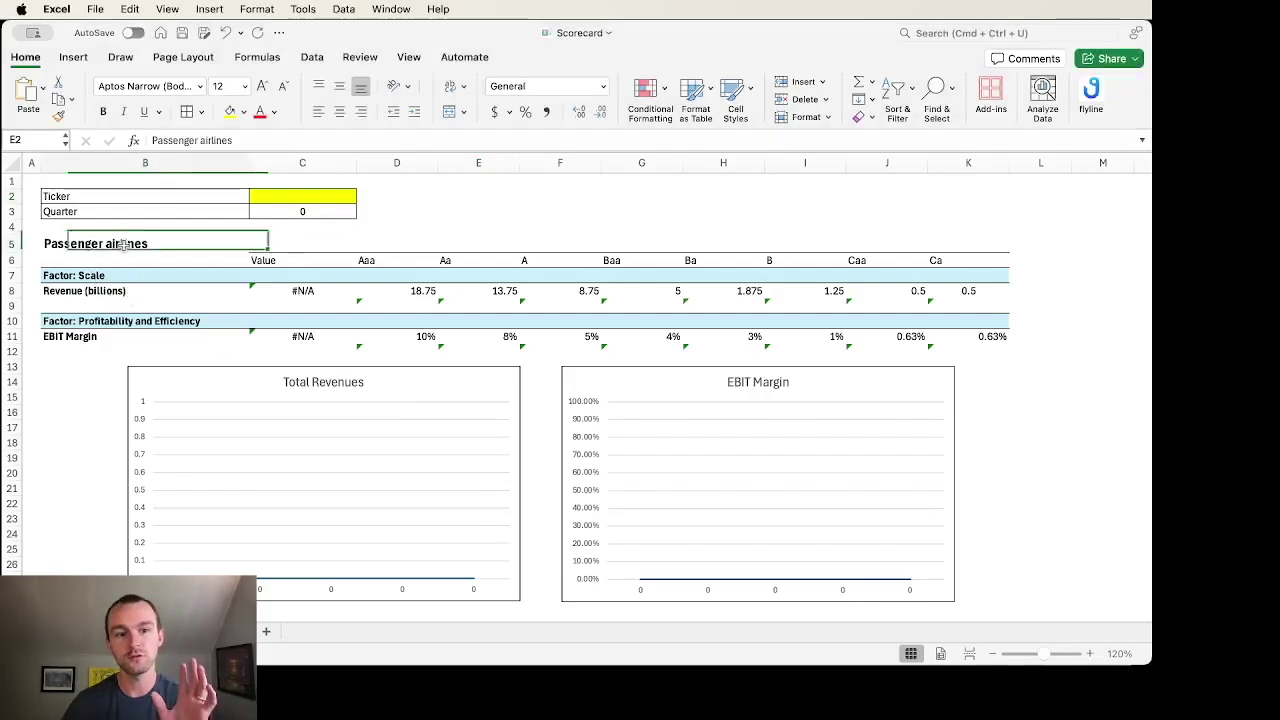
pyautogui.click(147, 291)
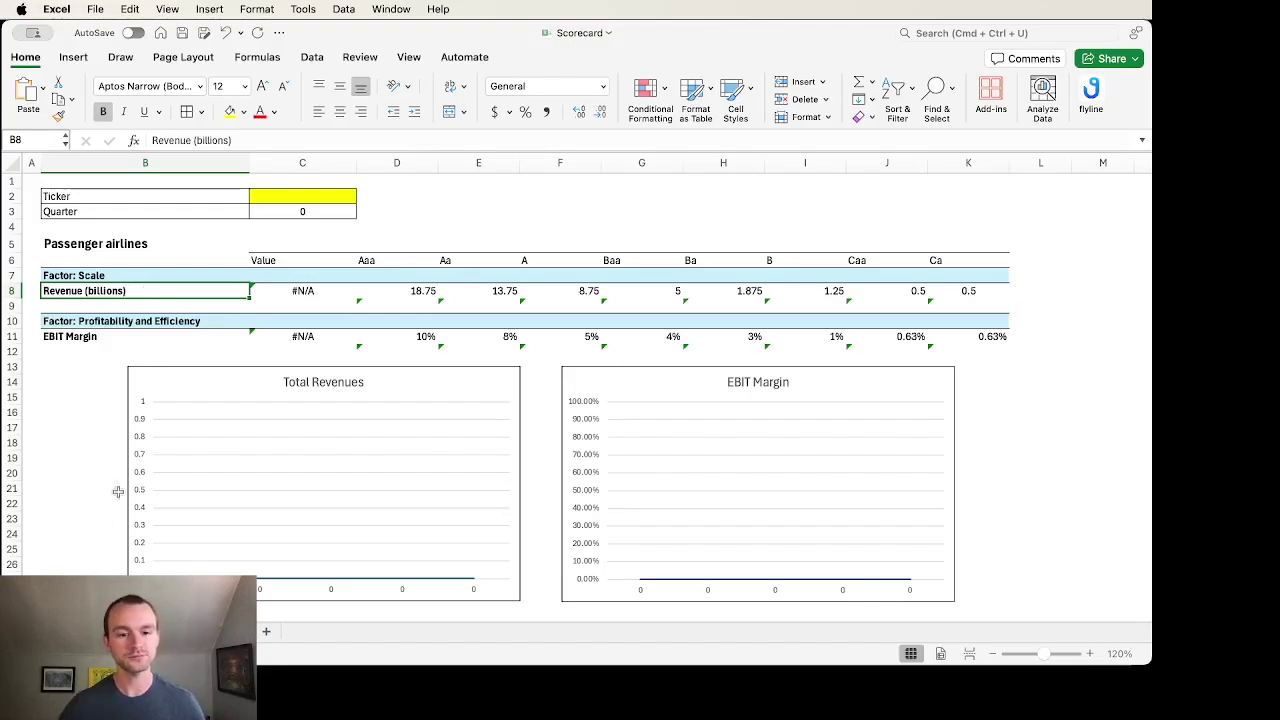
# Step: Open the flyline add-in with a widened pane and choose S&P 500 Financials as the query table, starting from cell A1 of the empty data sheet
pyautogui.click(1091, 92)
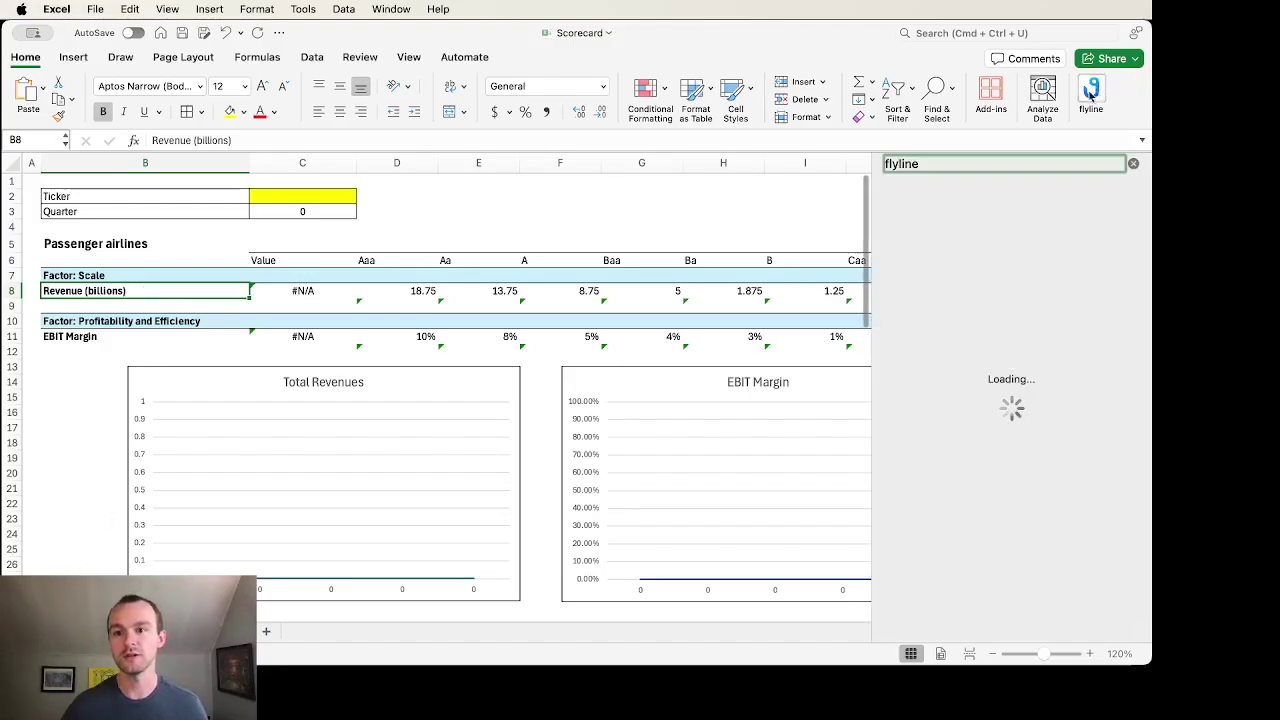
pyautogui.moveTo(871, 265); pyautogui.dragTo(804, 266)
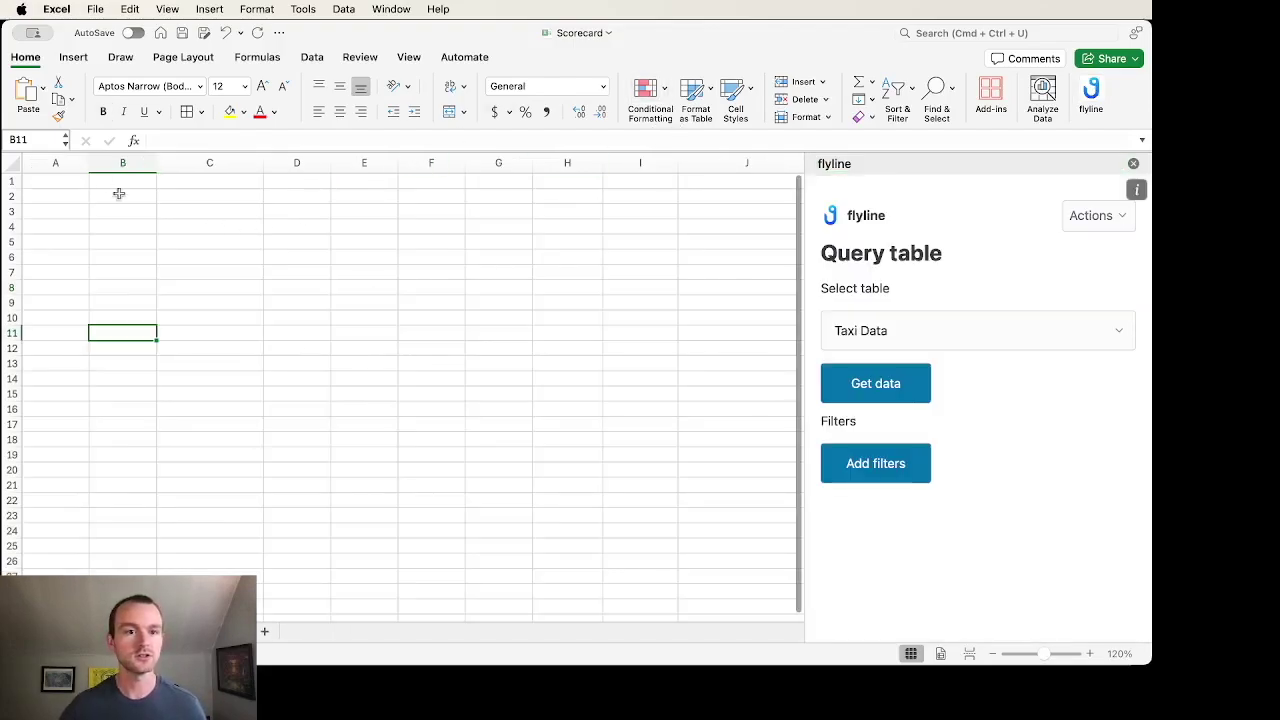
pyautogui.click(62, 180)
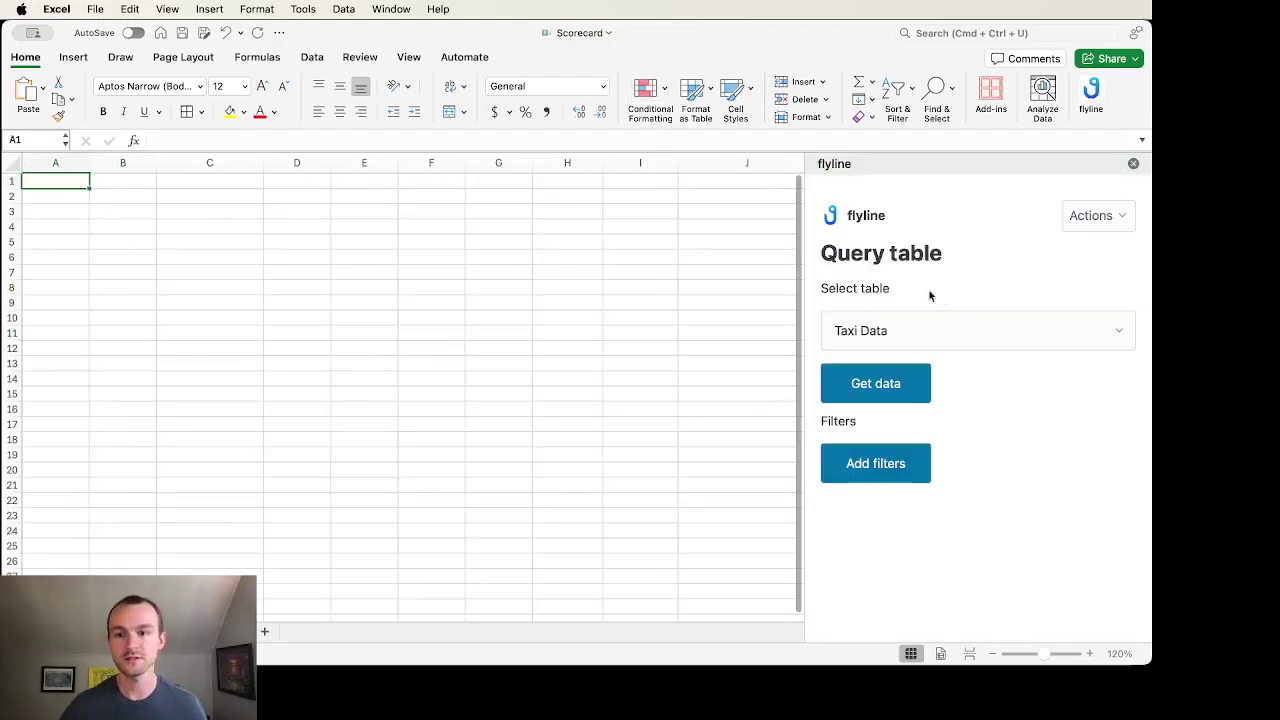
pyautogui.click(1006, 325)
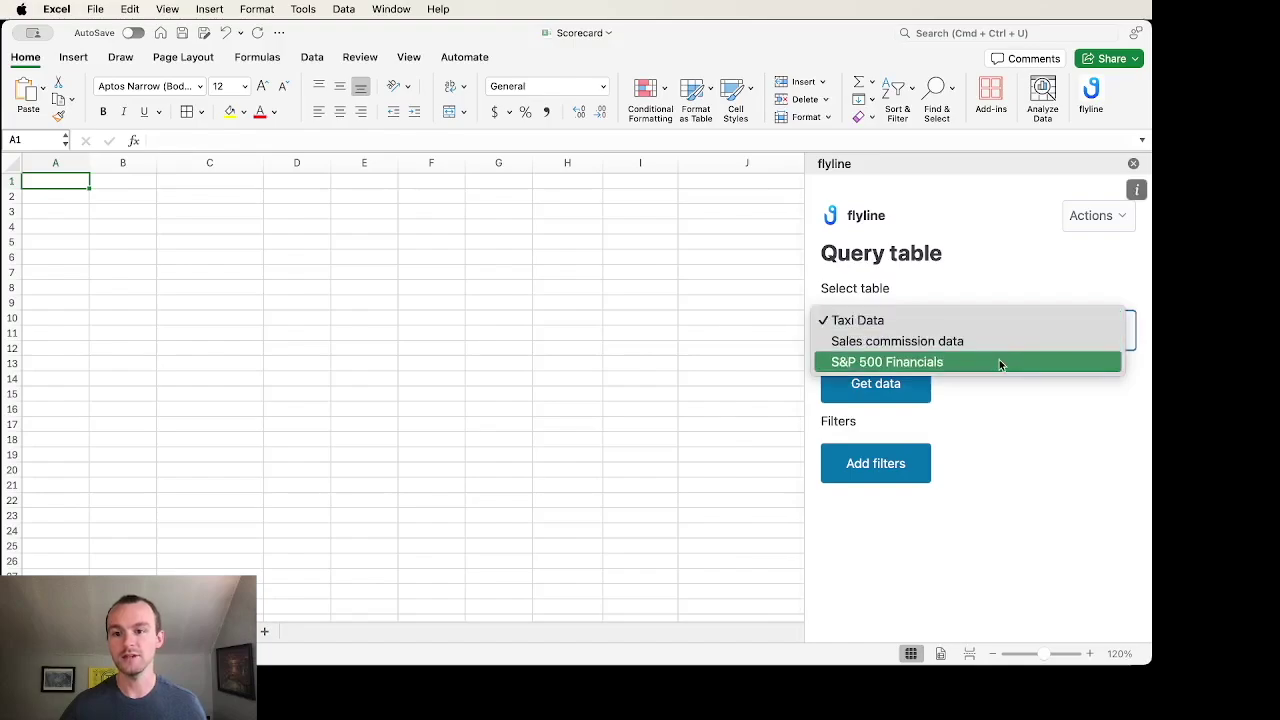
pyautogui.click(999, 361)
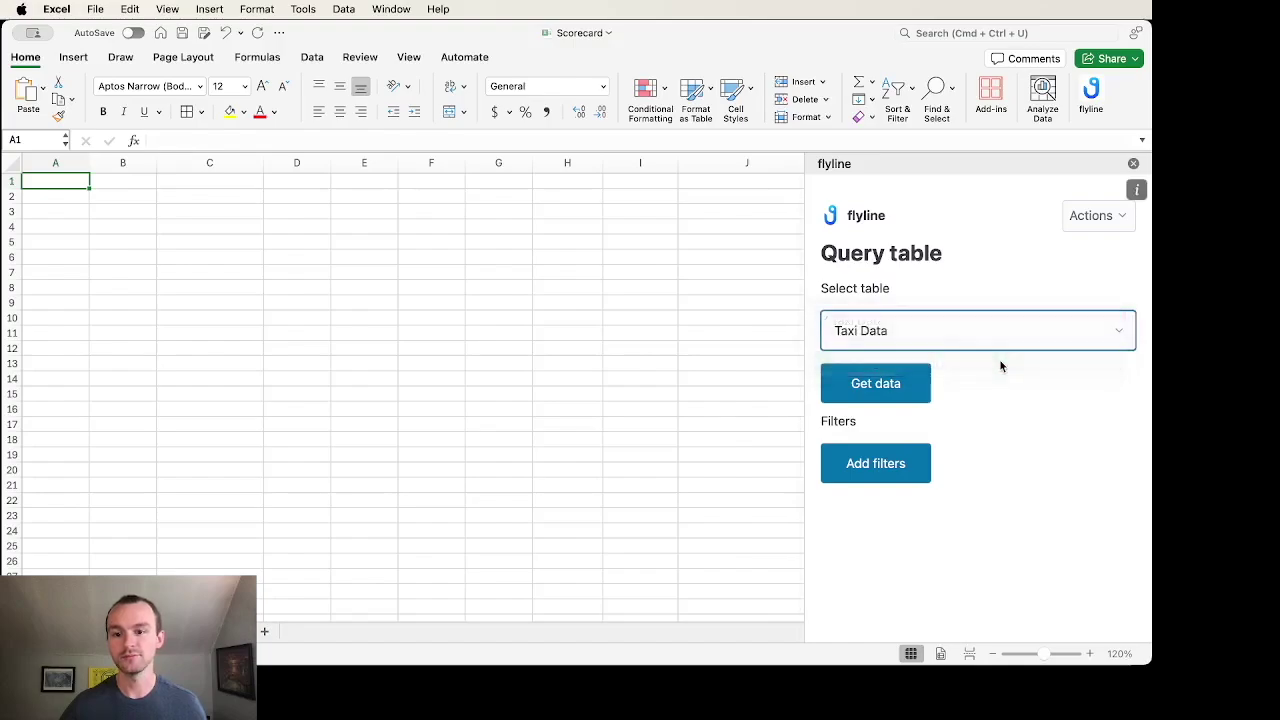
# Step: Add a filter for Ticker equal to DAL and fetch the matching rows into the sheet
pyautogui.click(853, 477)
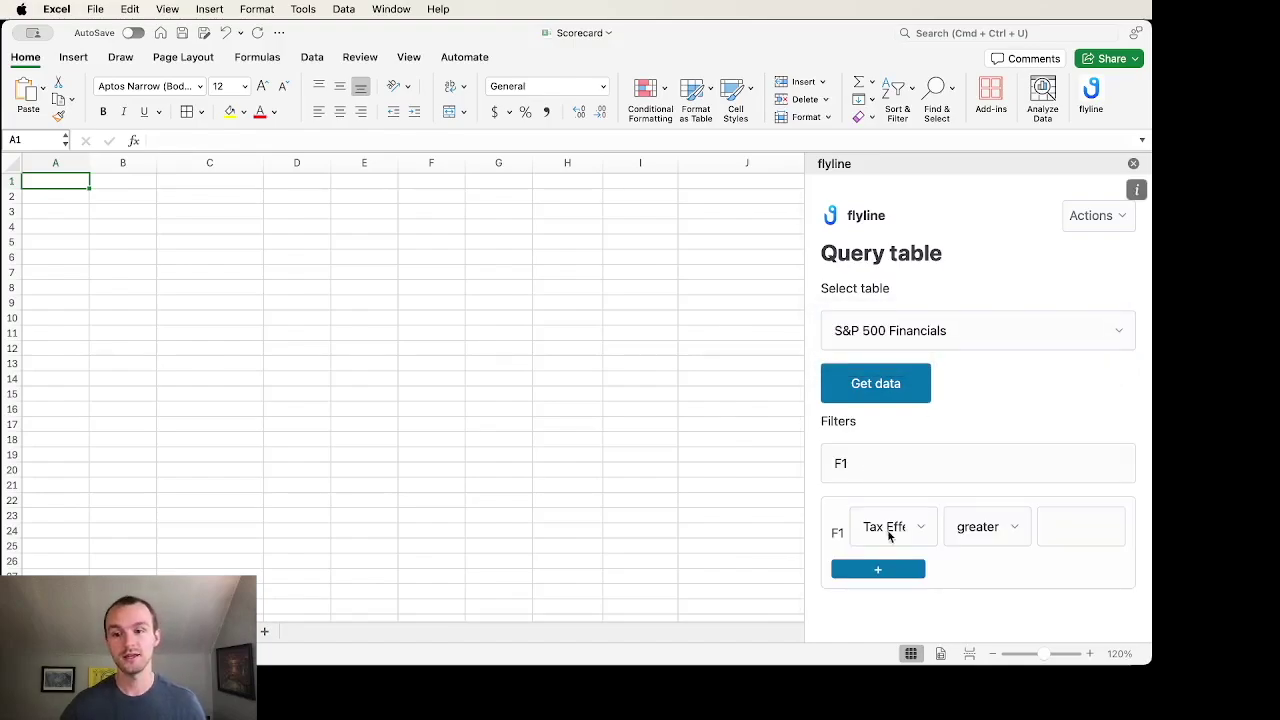
pyautogui.click(886, 527)
pyautogui.write('ticker')
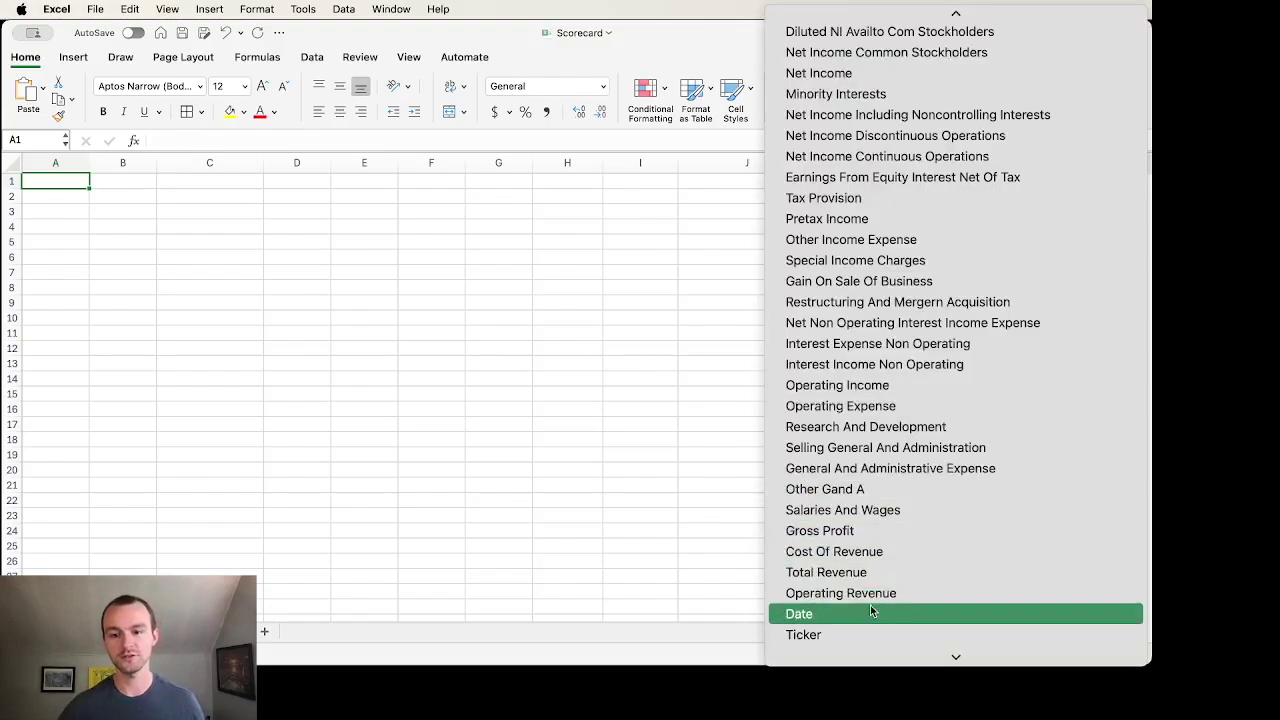
pyautogui.click(867, 632)
pyautogui.click(1013, 522)
pyautogui.click(1029, 555)
pyautogui.click(1074, 526)
pyautogui.write('DAL')
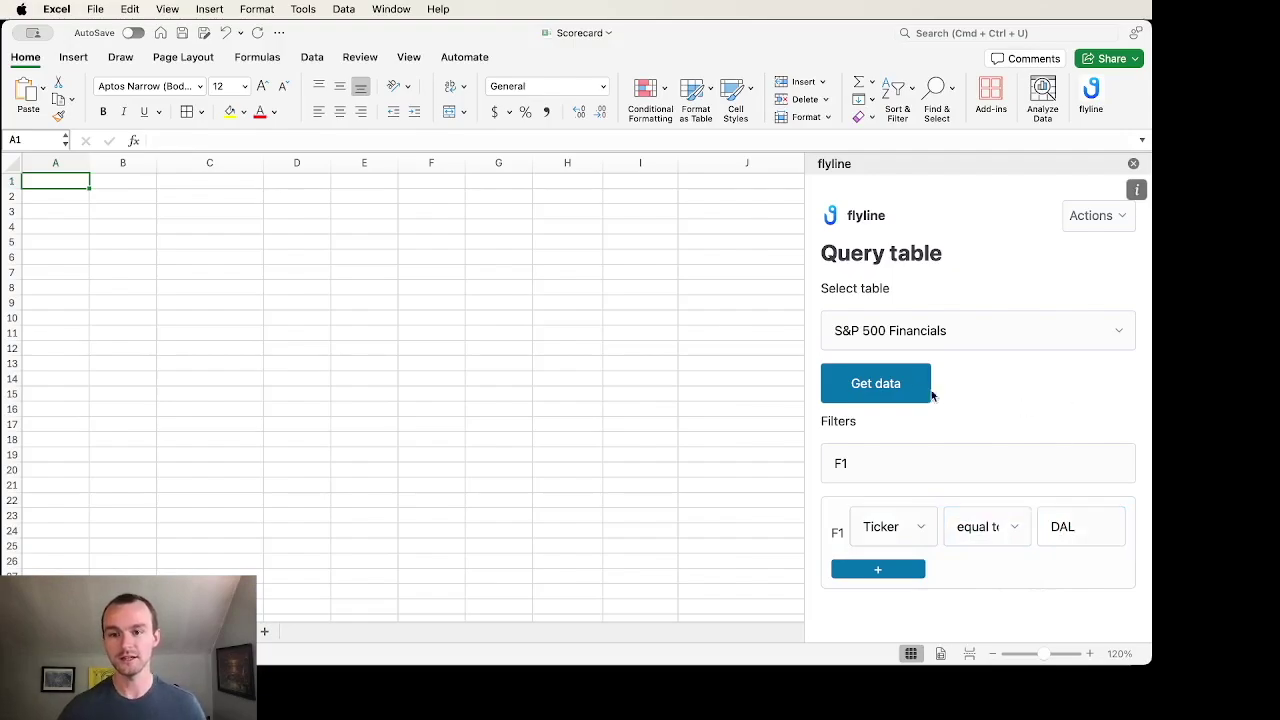
pyautogui.click(876, 384)
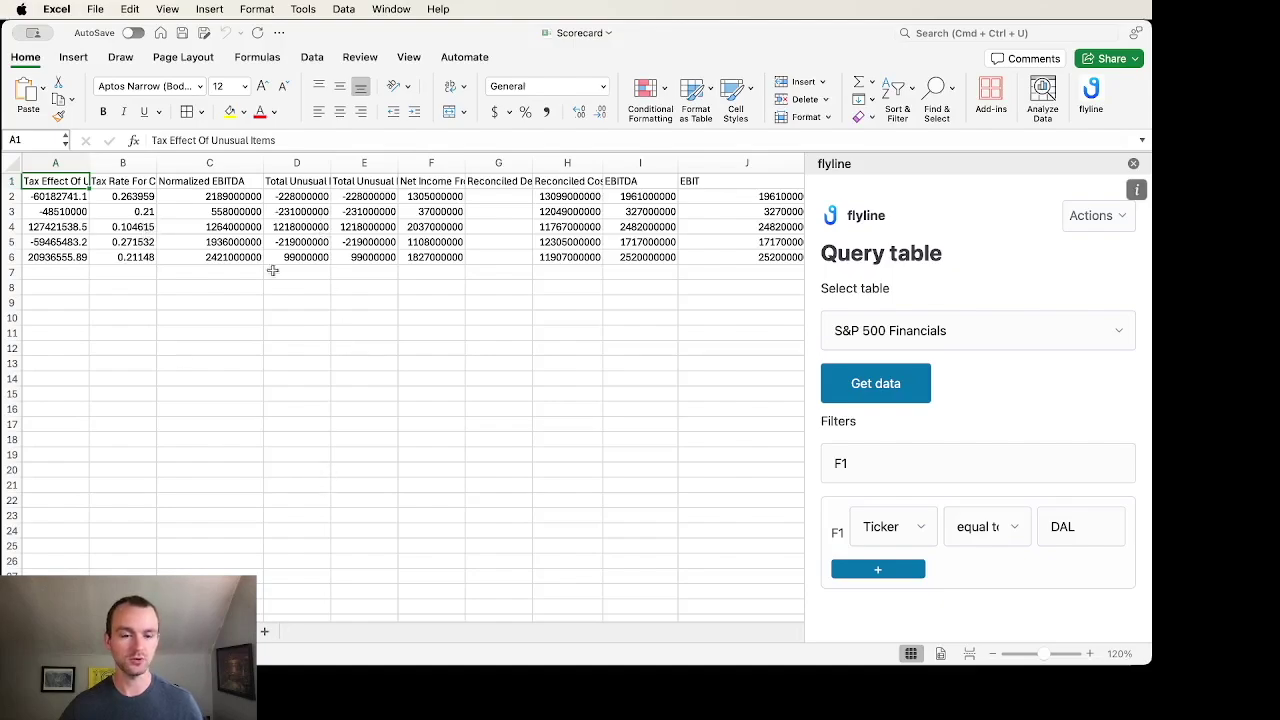
# Step: Check the Revenue and EBIT Margin formulas on the passenger airlines scorecard and enter DAL as the ticker in C2
pyautogui.click(100, 631)
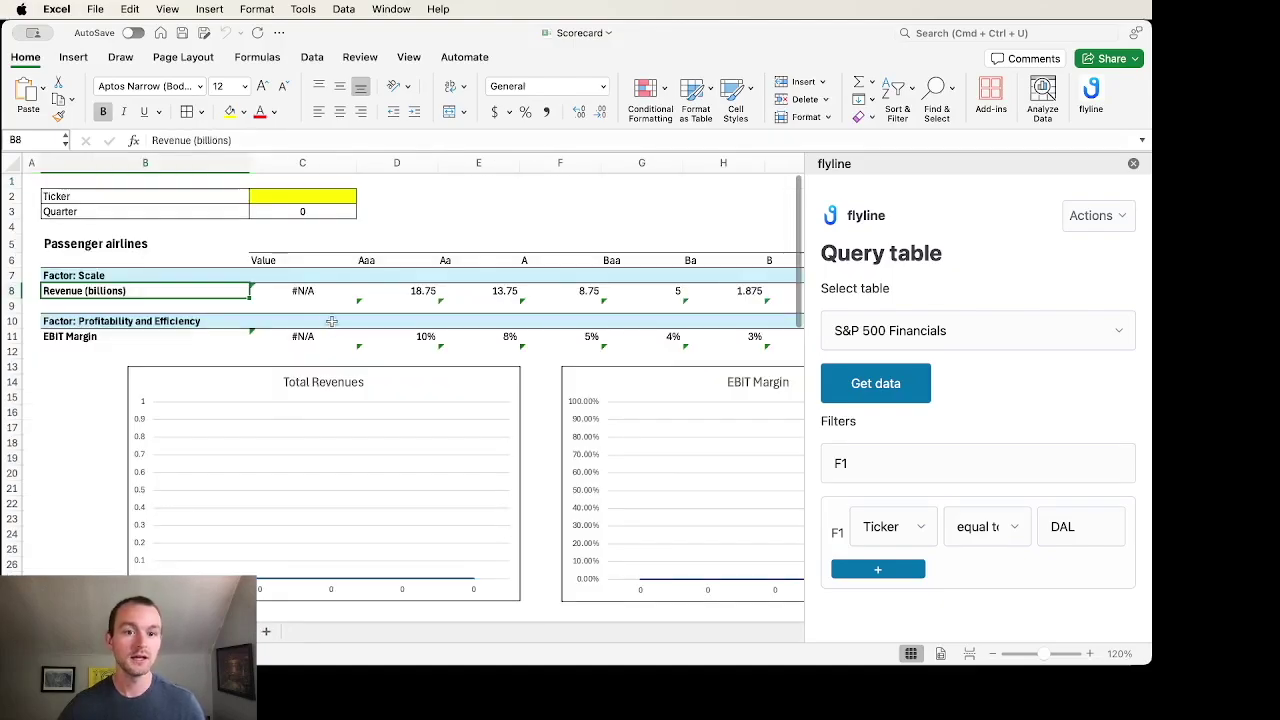
pyautogui.click(320, 292)
pyautogui.click(320, 336)
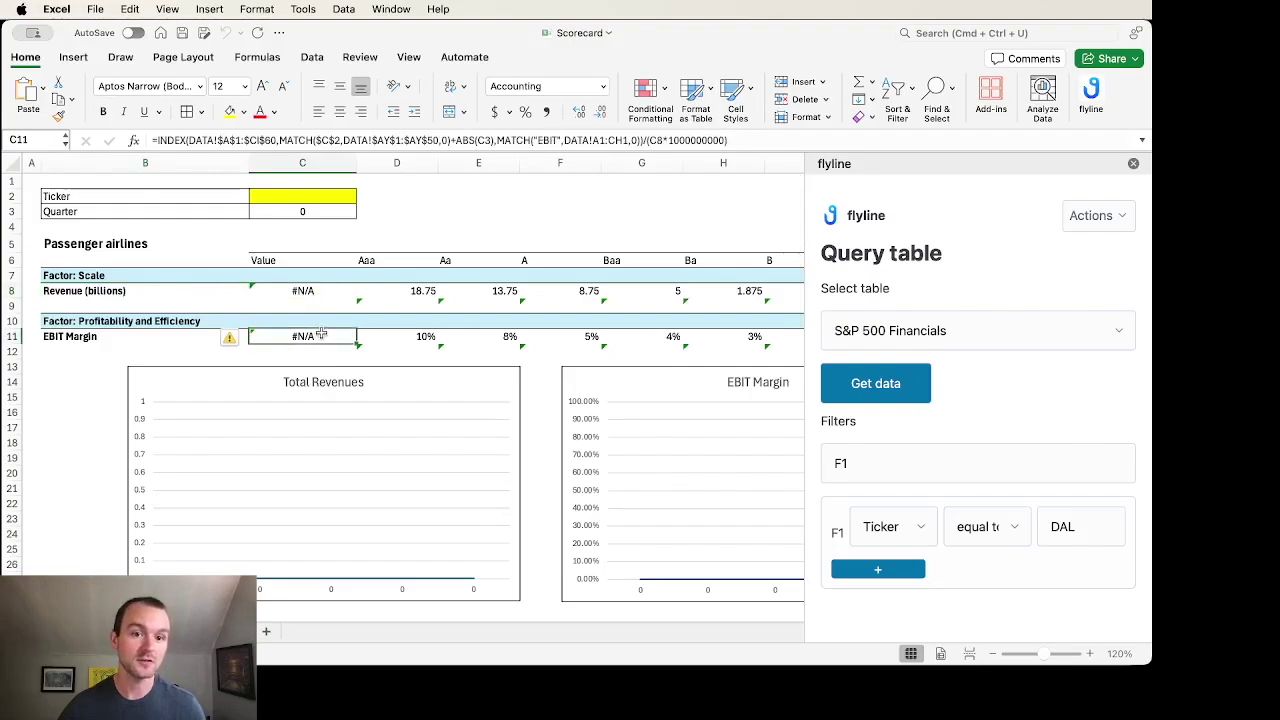
pyautogui.click(303, 196)
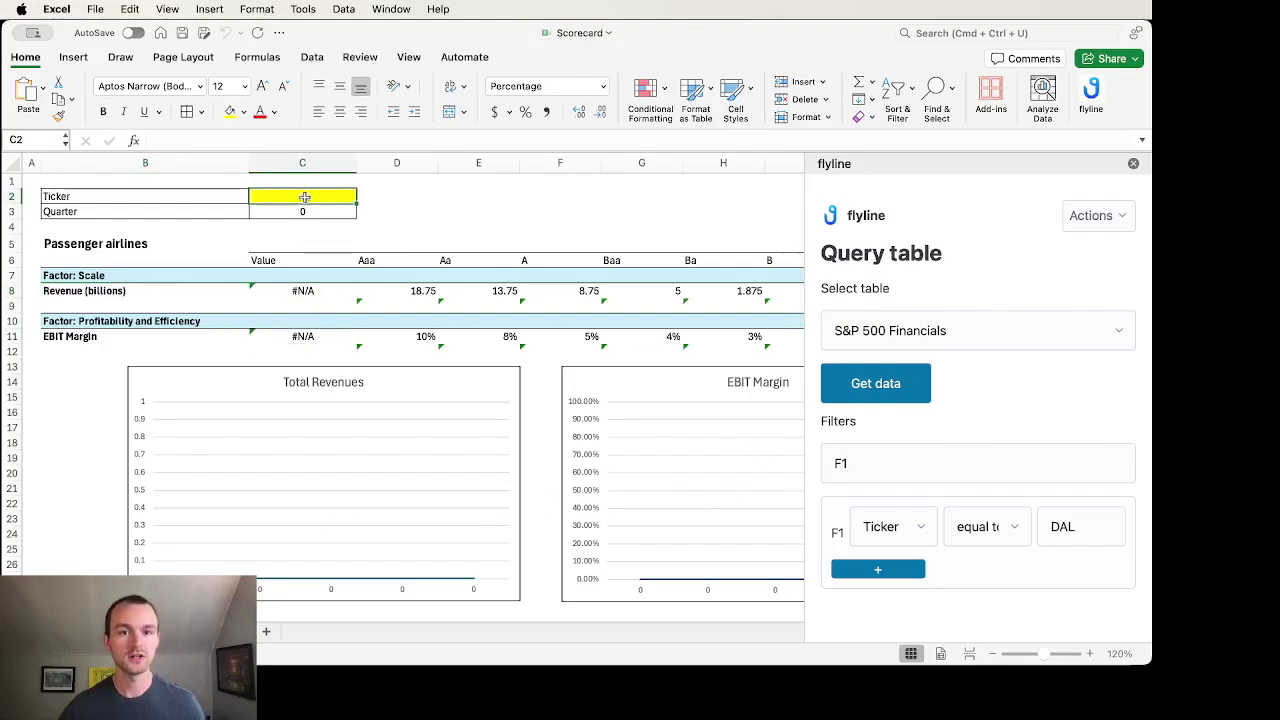
pyautogui.write('DAL')
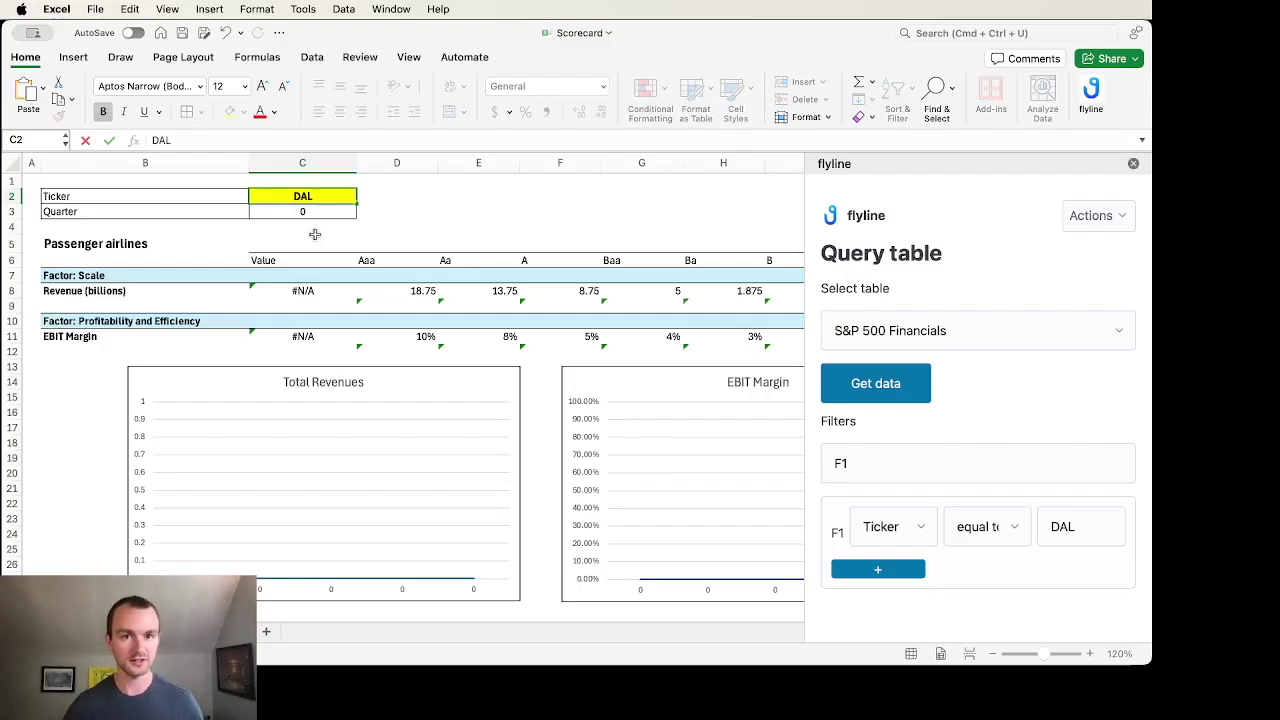
pyautogui.press('Return')
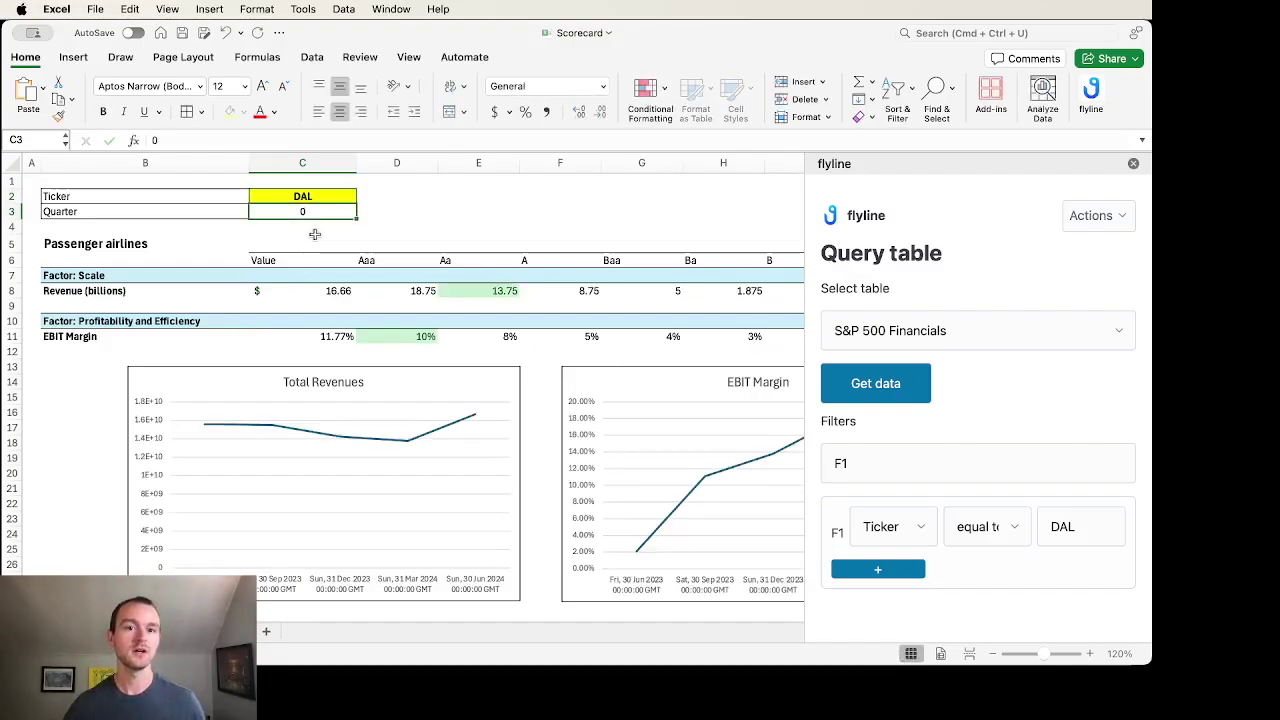
pyautogui.press('Right')
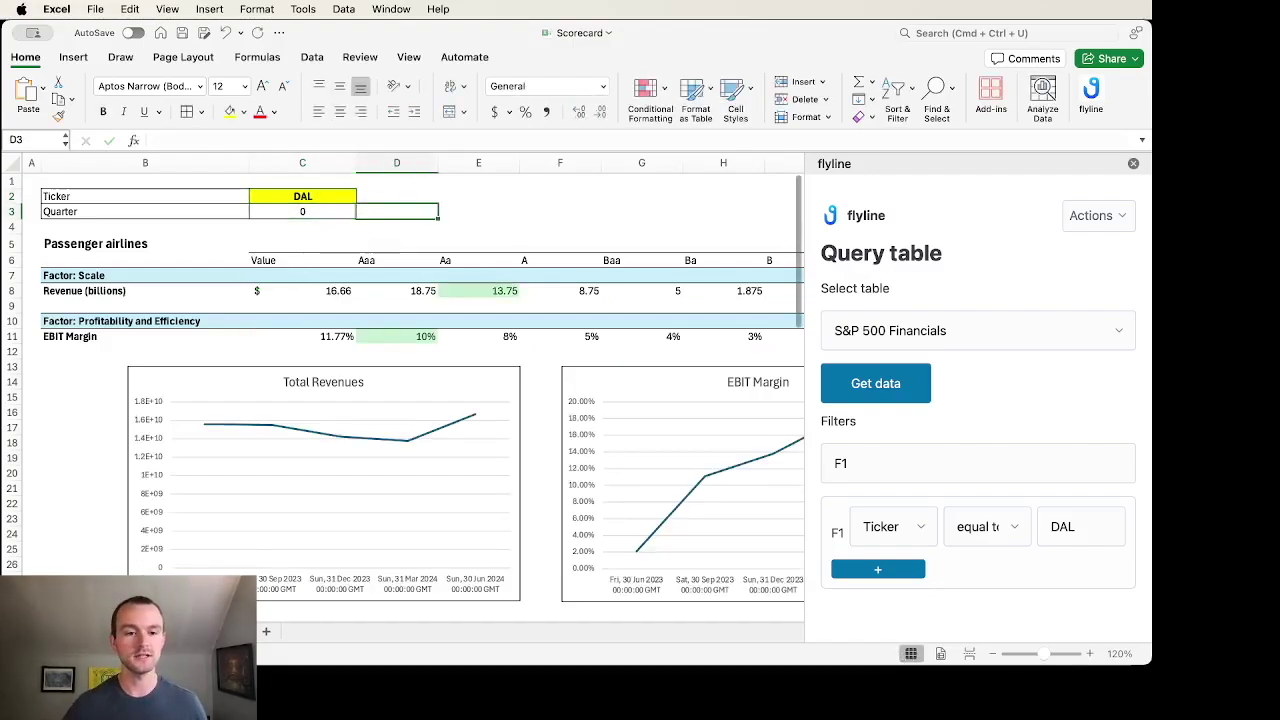
pyautogui.hscroll(3, 252, 558)
pyautogui.hscroll(-3, 401, 387)
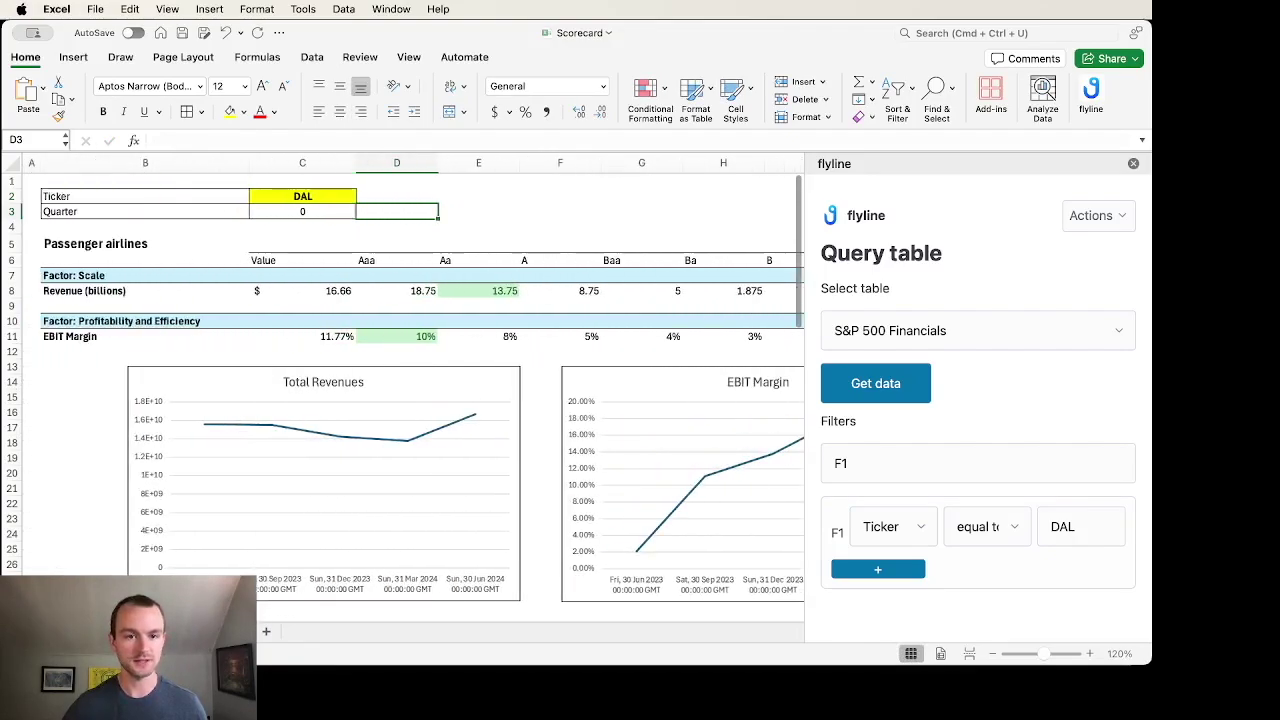
pyautogui.click(485, 200)
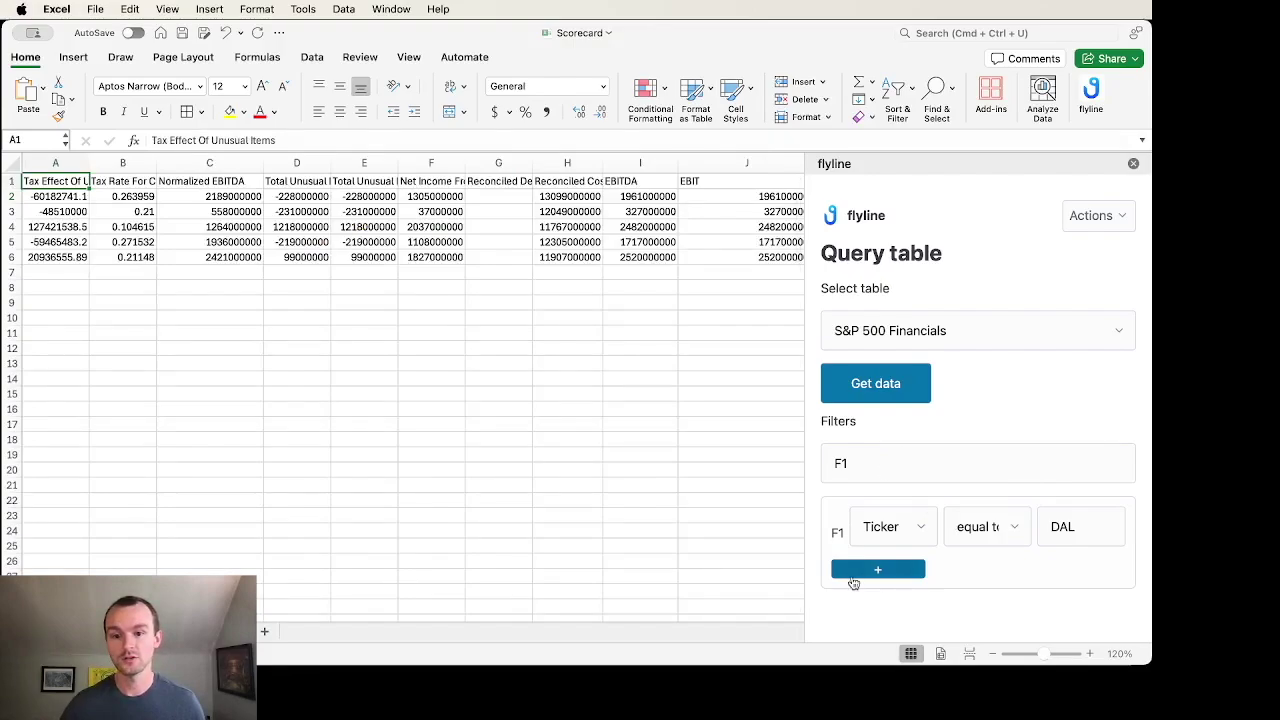
# Step: Add two more filter conditions, F2 and F3, on the data sheet's query and set both to the Ticker field
pyautogui.click(856, 571)
pyautogui.click(876, 600)
pyautogui.click(887, 499)
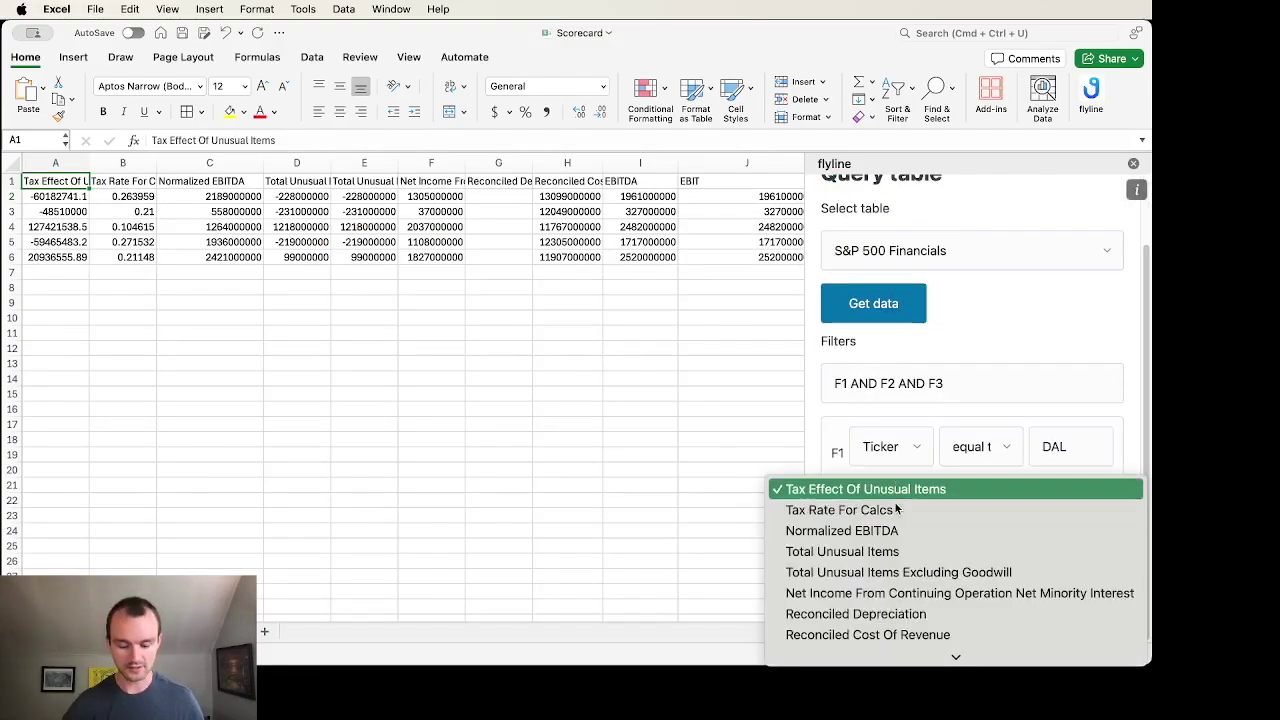
pyautogui.scroll(-10, 897, 509)
pyautogui.click(873, 630)
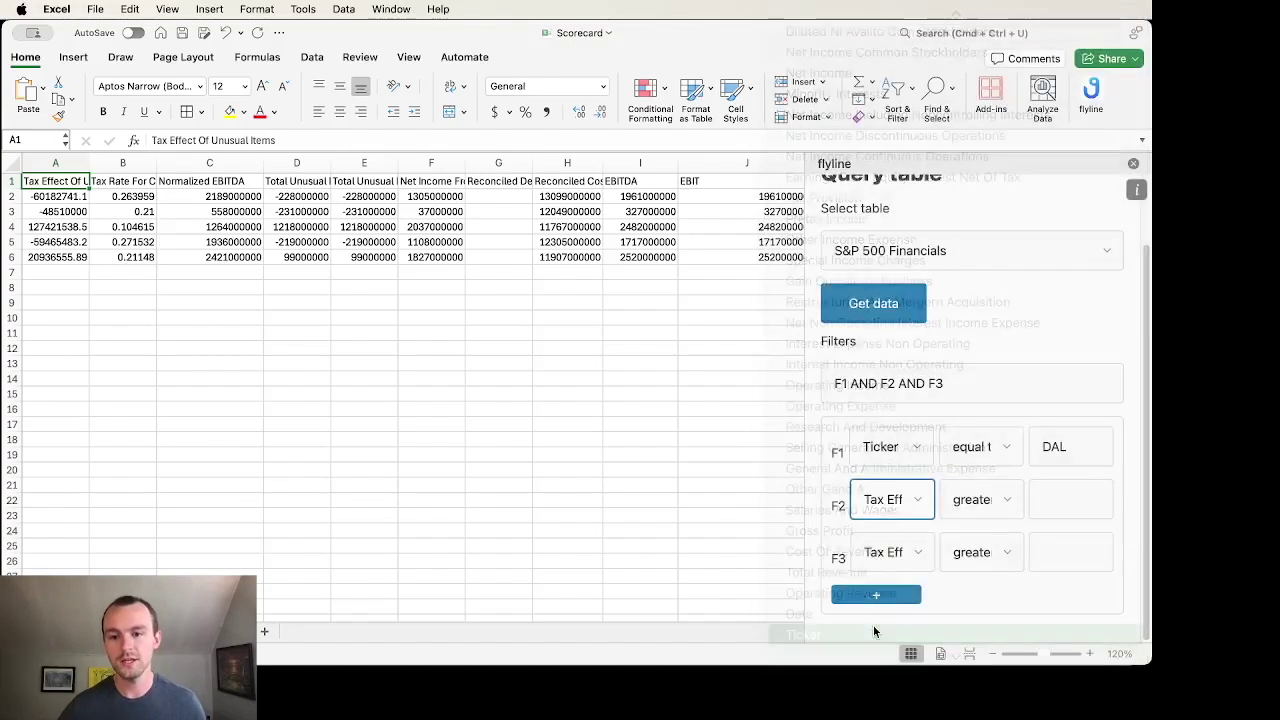
pyautogui.click(912, 552)
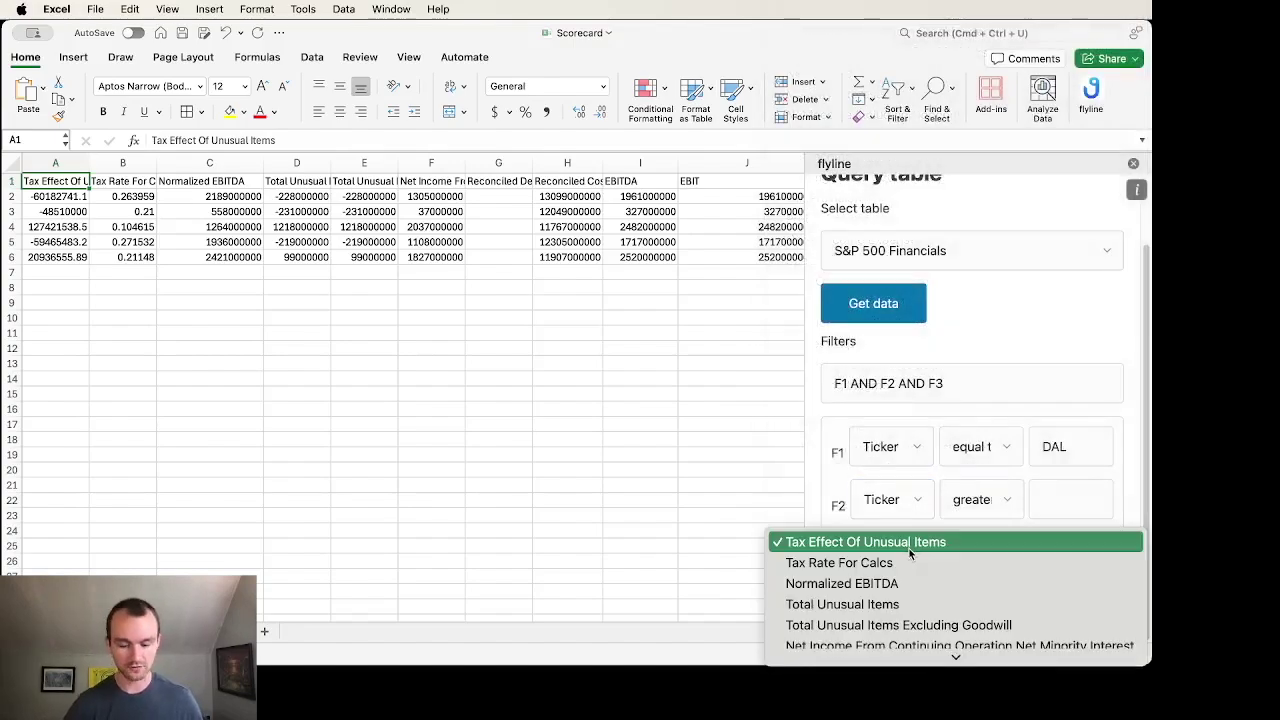
pyautogui.scroll(-10, 910, 551)
pyautogui.click(870, 632)
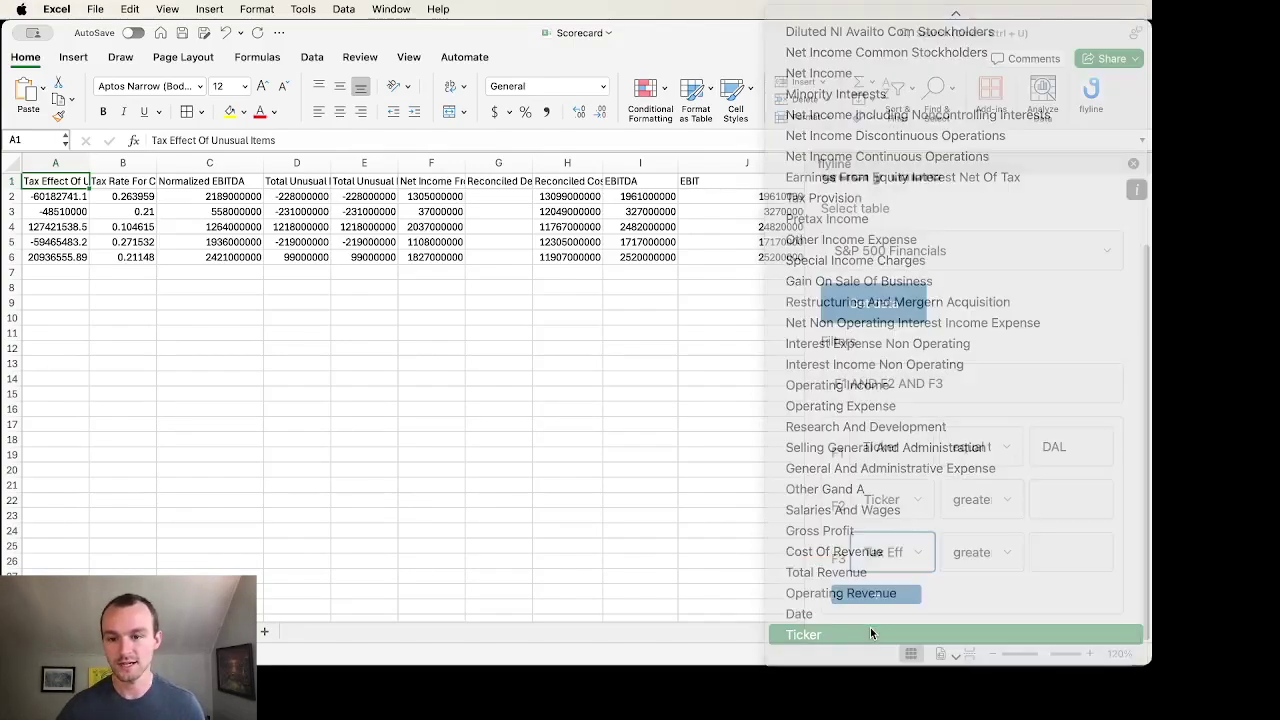
# Step: Set both new conditions to equal to, with UAL as the value for F2 and AAL for F3
pyautogui.click(1001, 496)
pyautogui.click(973, 529)
pyautogui.click(993, 550)
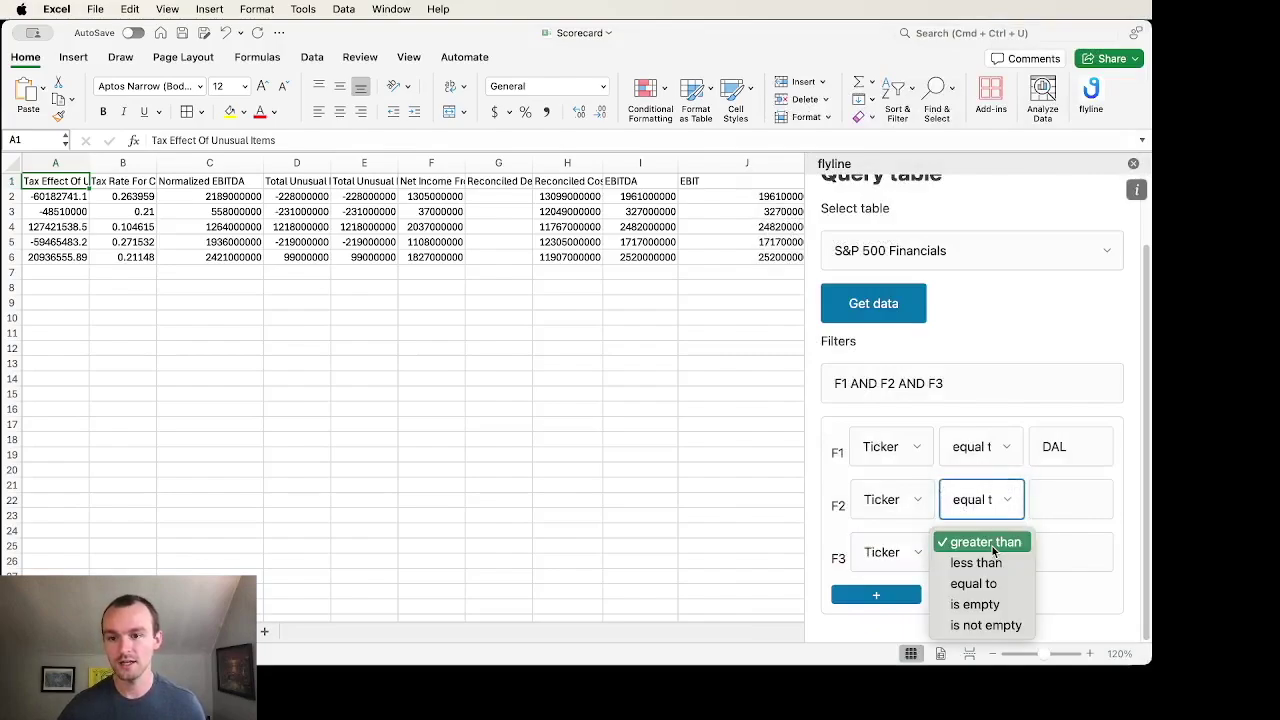
pyautogui.click(975, 584)
pyautogui.click(1066, 496)
pyautogui.write('UAL')
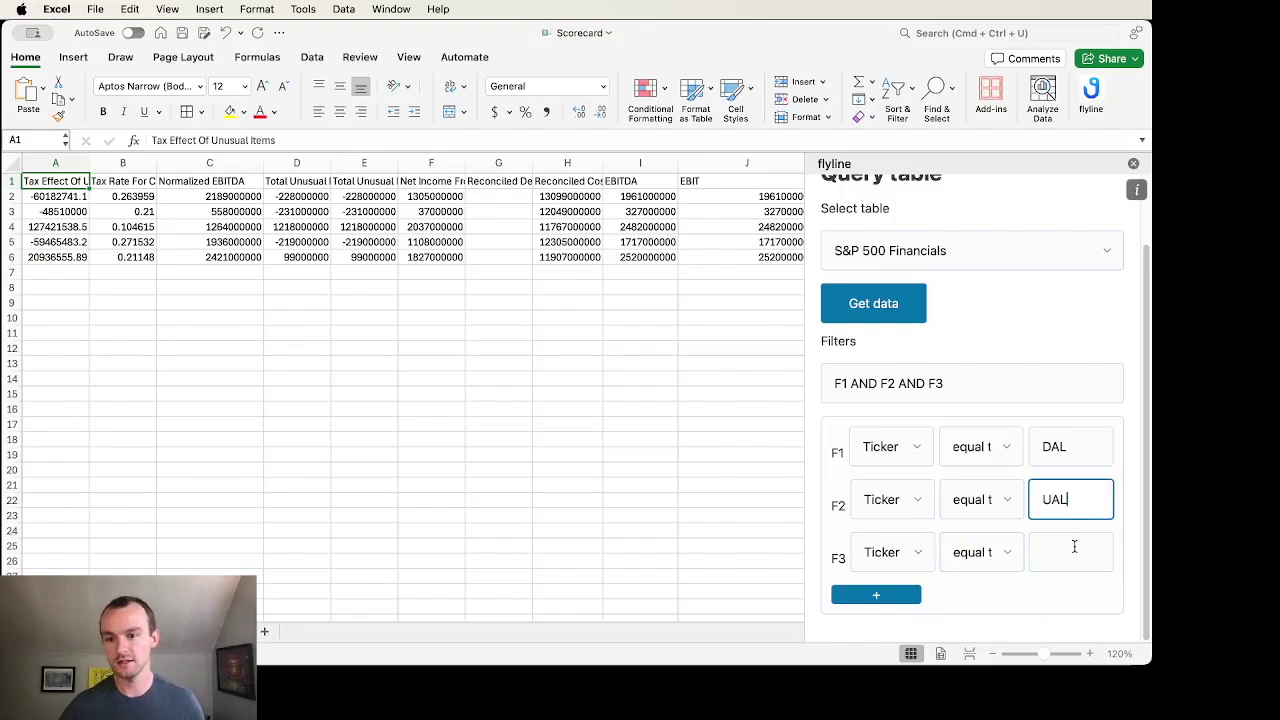
pyautogui.click(1073, 546)
pyautogui.write('AAL')
pyautogui.click(1053, 302)
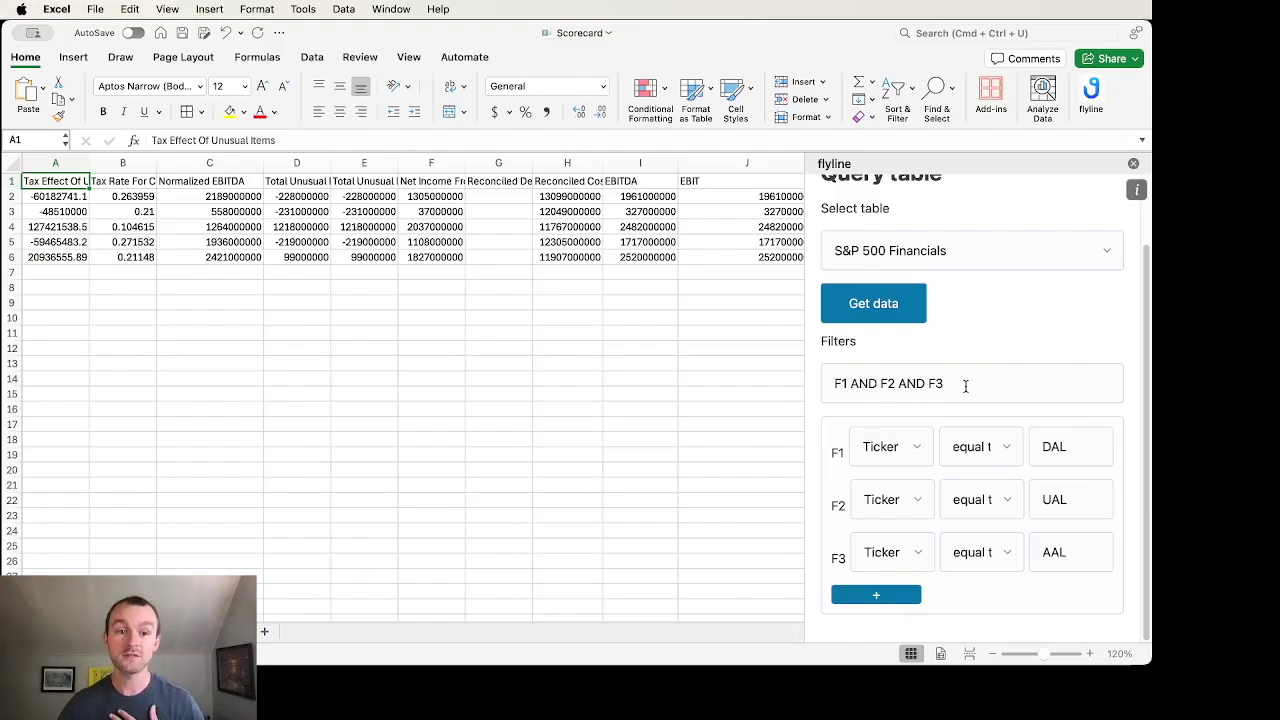
# Step: Change the filter logic to F1 OR F2 OR F3 and fetch the data for all three tickers
pyautogui.click(877, 384)
pyautogui.press('BackSpace')
pyautogui.press('BackSpace')
pyautogui.press('BackSpace')
pyautogui.write('OR')
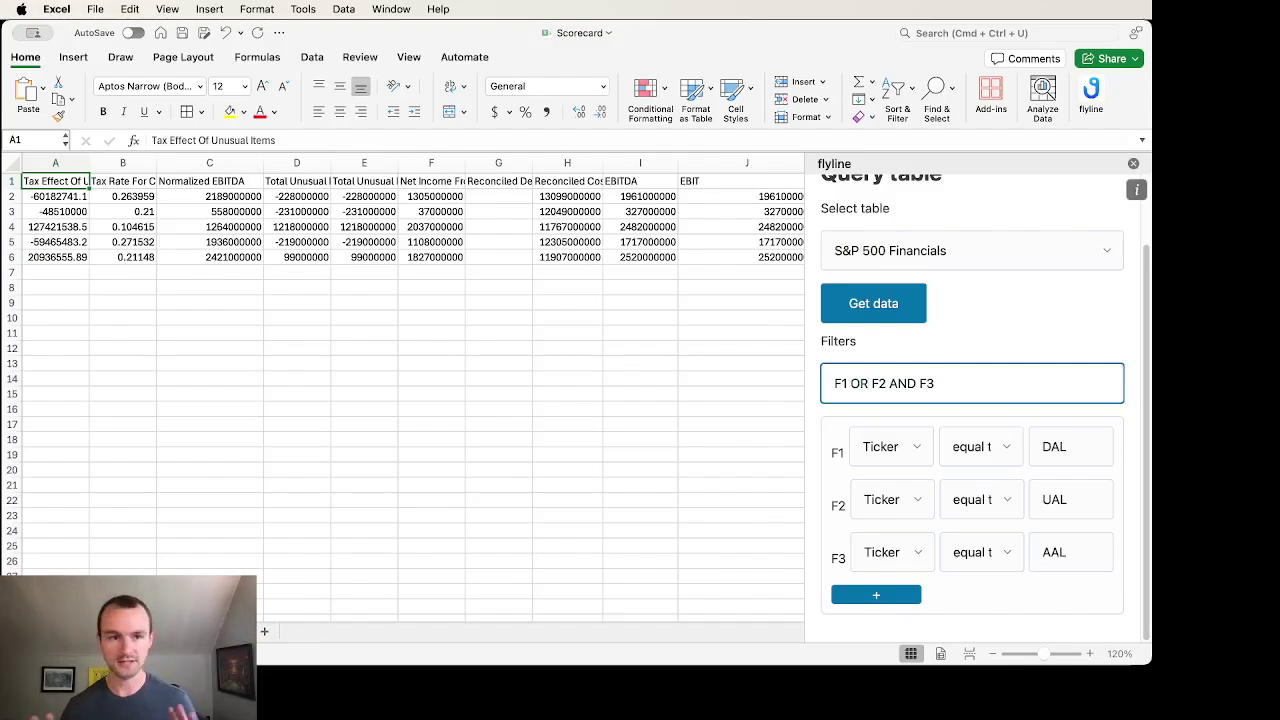
pyautogui.click(916, 384)
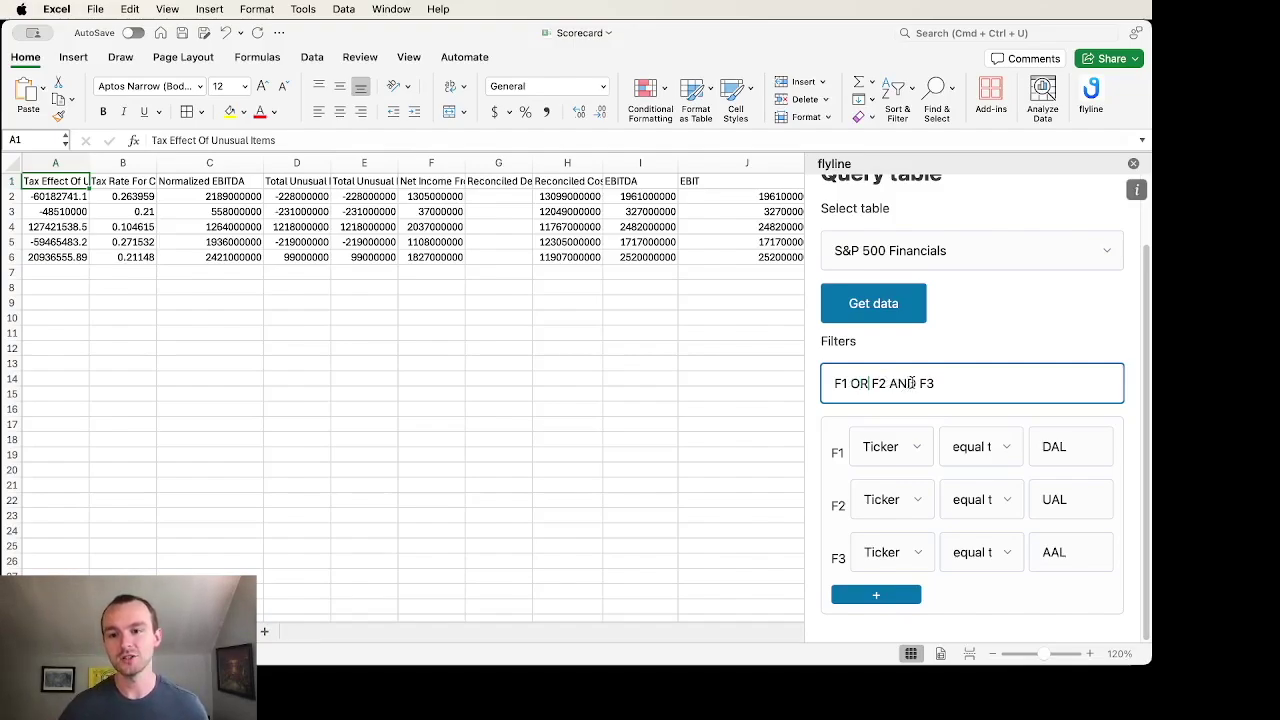
pyautogui.press('BackSpace')
pyautogui.press('BackSpace')
pyautogui.press('BackSpace')
pyautogui.write('OR')
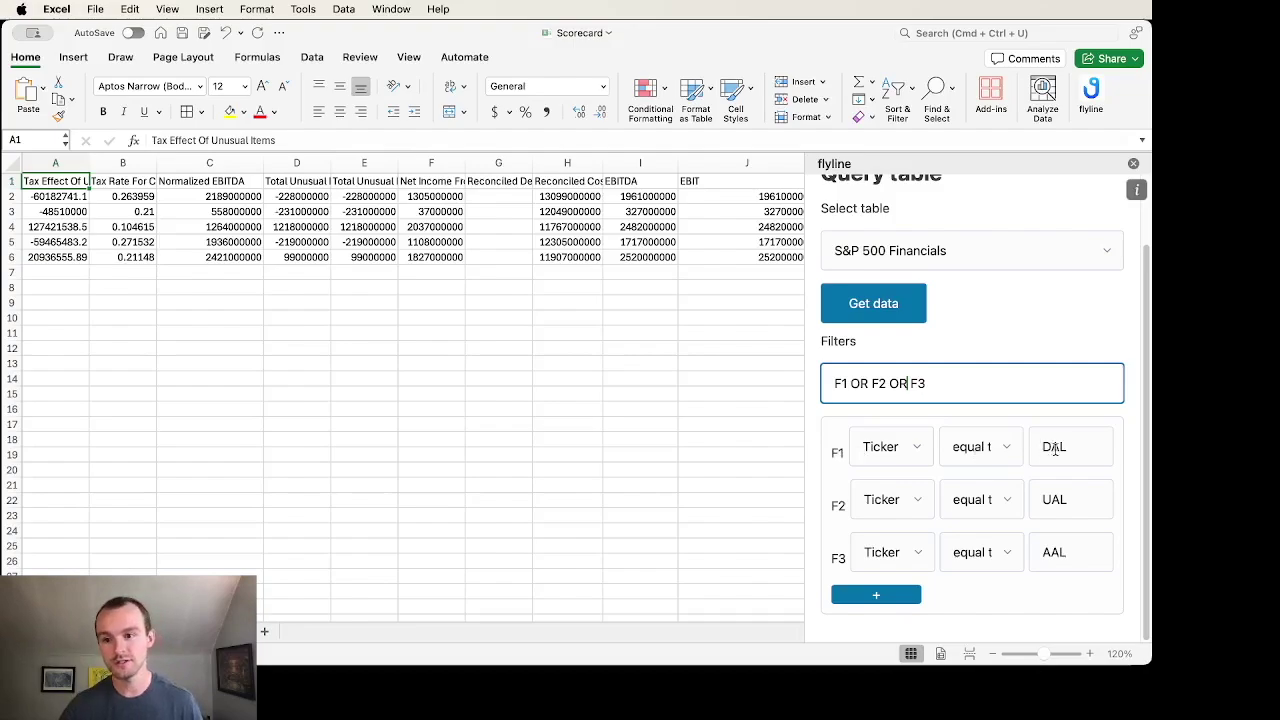
pyautogui.click(1077, 349)
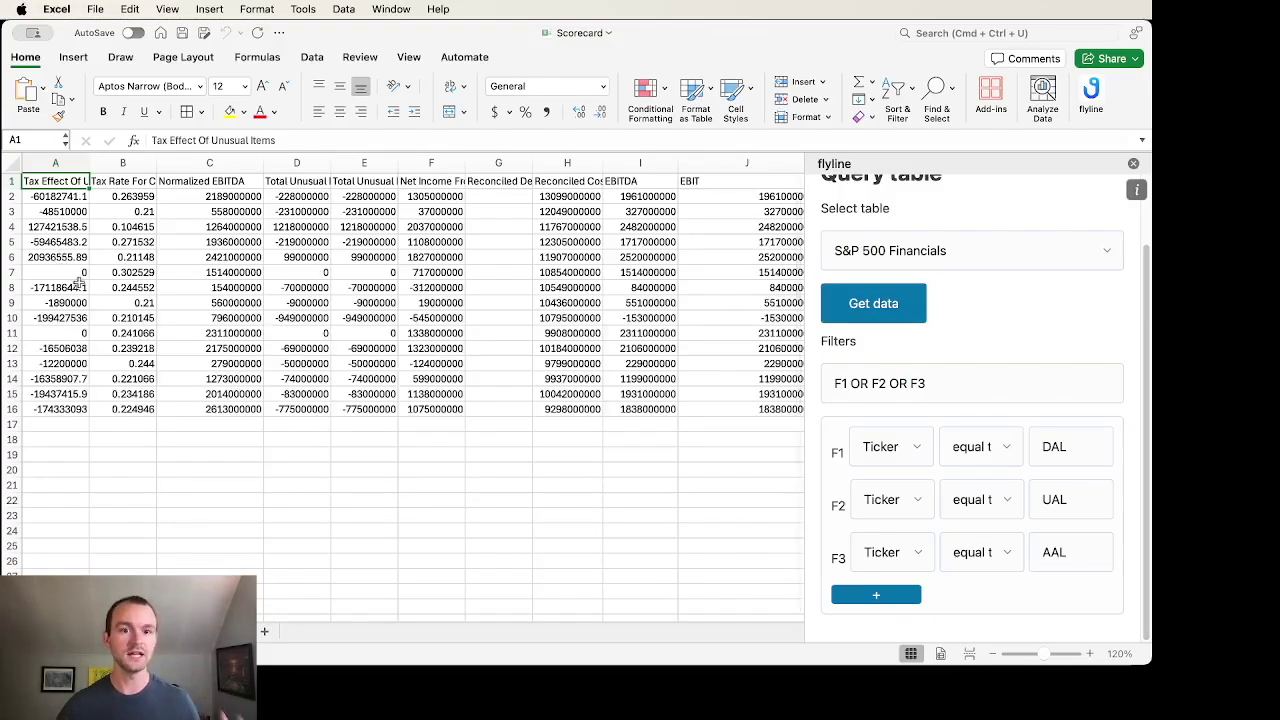
# Step: Return to the scorecard sheet and set the ticker in C2 to UAL
pyautogui.hotkey('ctrl', 'pageup')
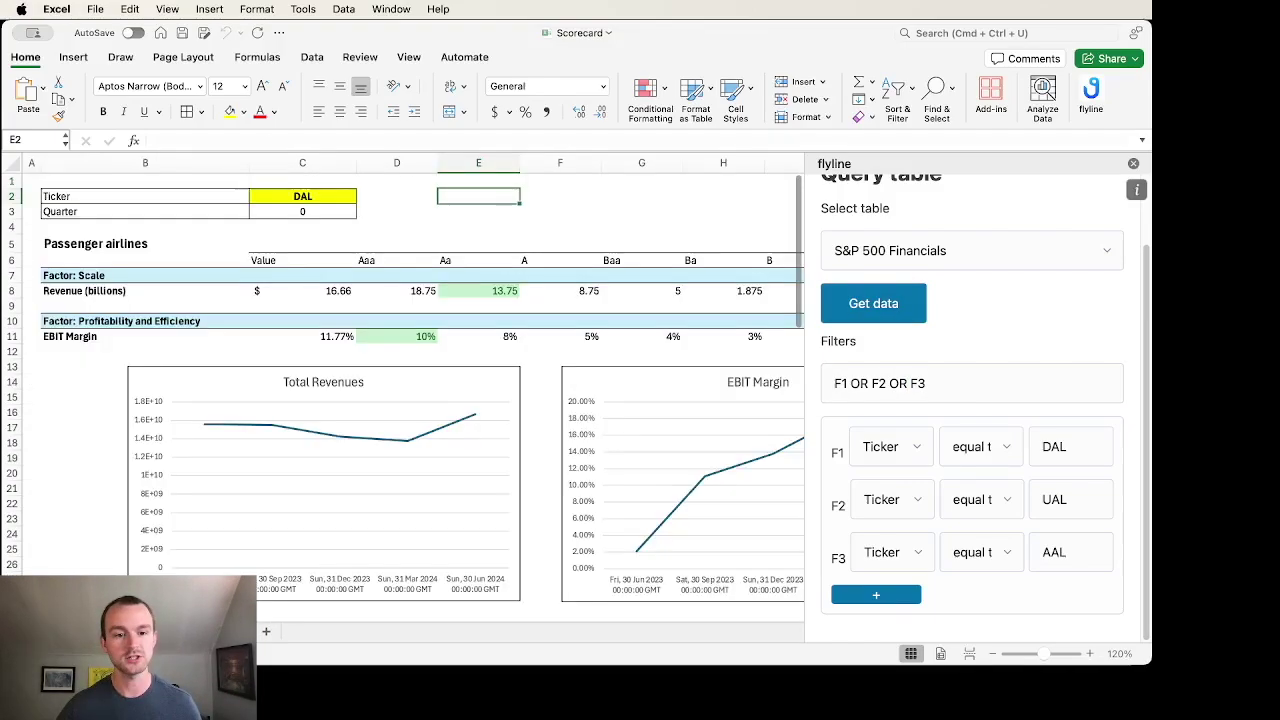
pyautogui.click(290, 198)
pyautogui.write('UAL')
pyautogui.press('Return')
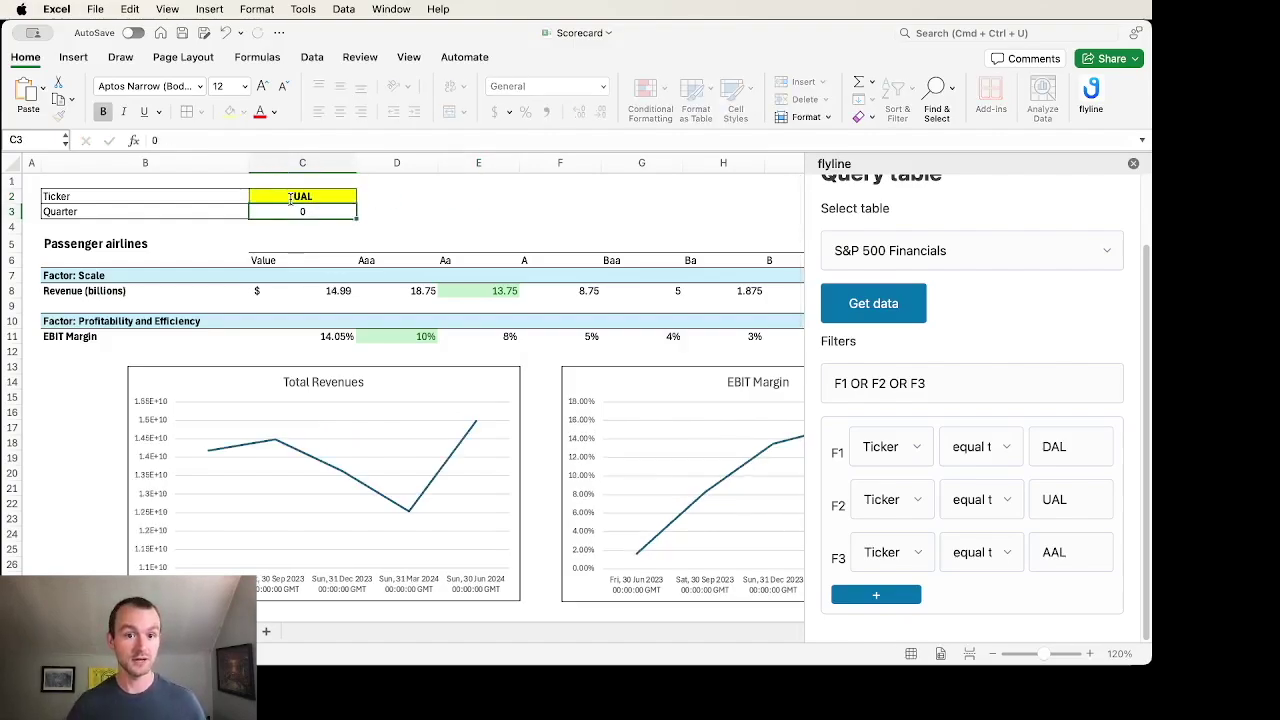
# Step: Set the scorecard's quarter offset in C3 to -1 and, after that, to -2 to evaluate earlier quarters
pyautogui.write('-1')
pyautogui.press('Return')
pyautogui.press('Up')
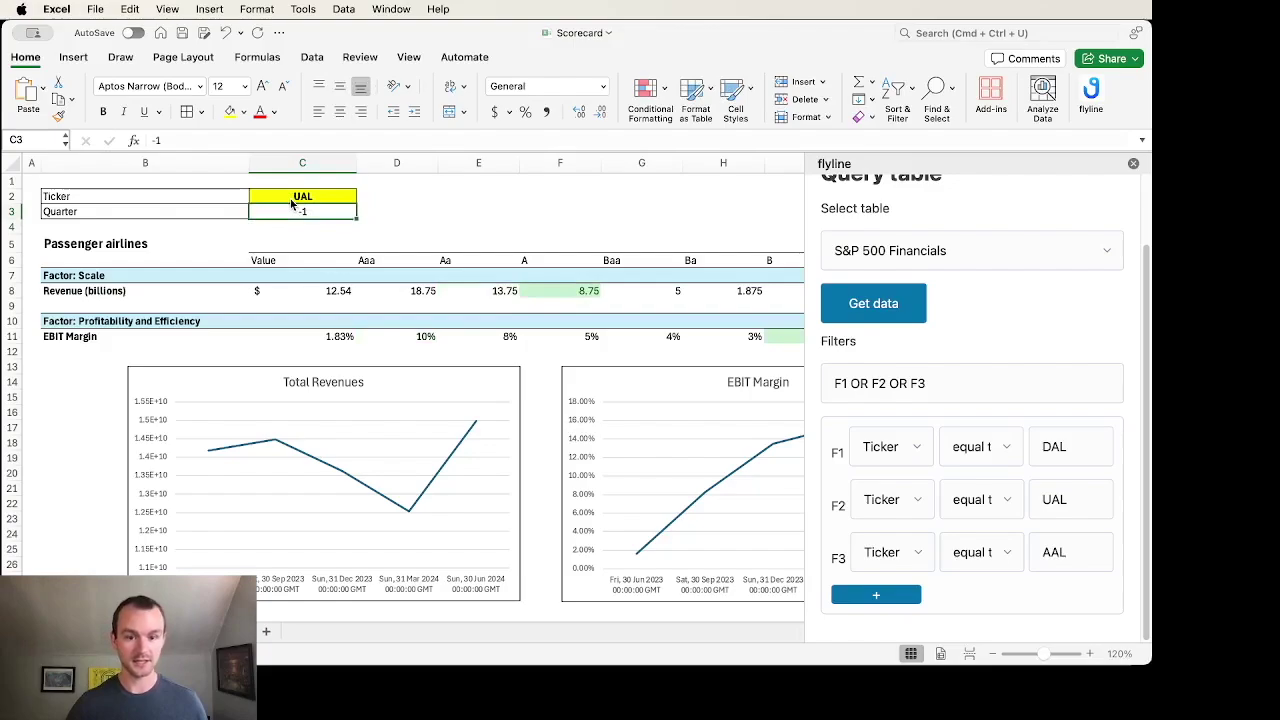
pyautogui.write('-2')
pyautogui.press('Return')
# Step: Set the scorecard's ticker to AAL and its quarter to 0
pyautogui.click(291, 202)
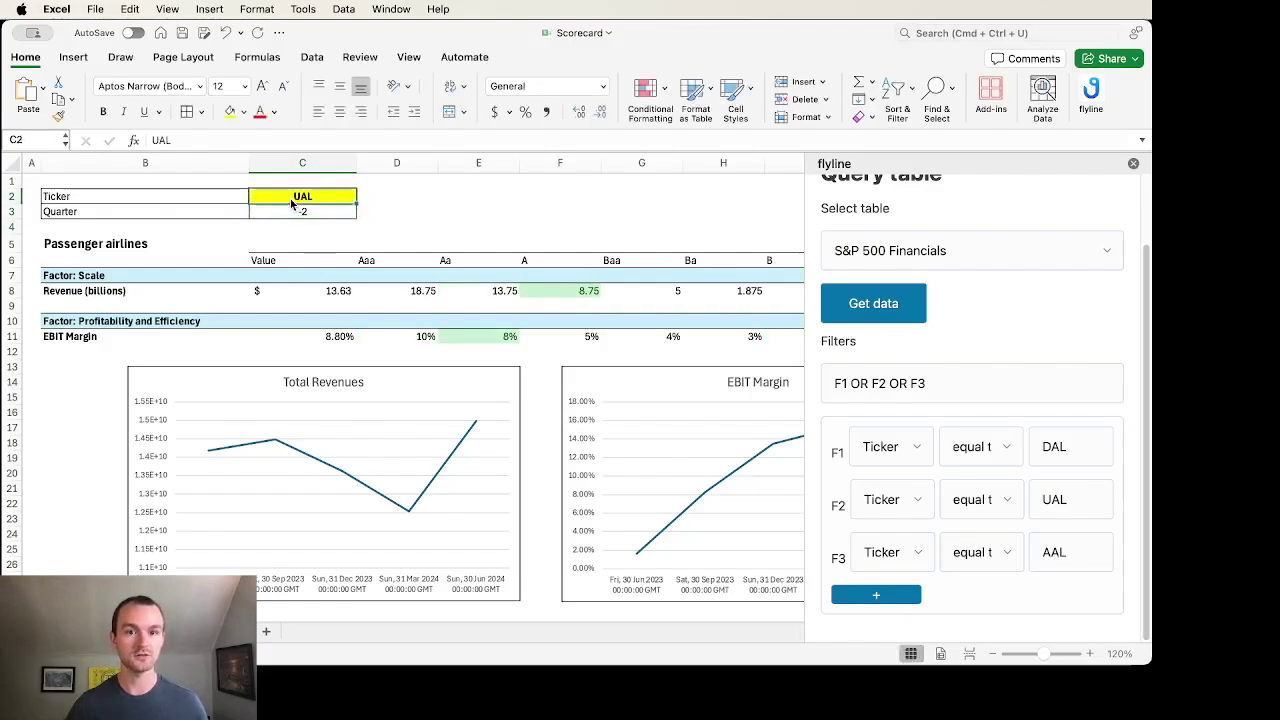
pyautogui.write('AAL')
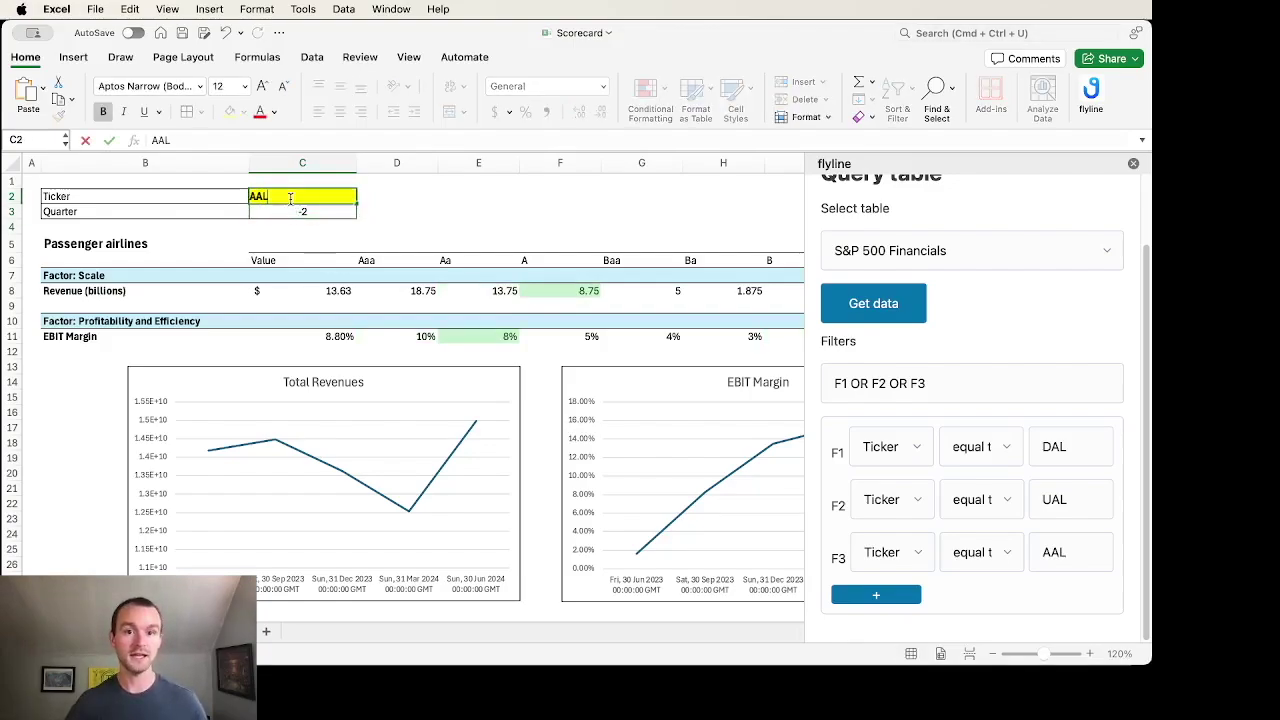
pyautogui.press('Return')
pyautogui.write('0')
pyautogui.press('Return')
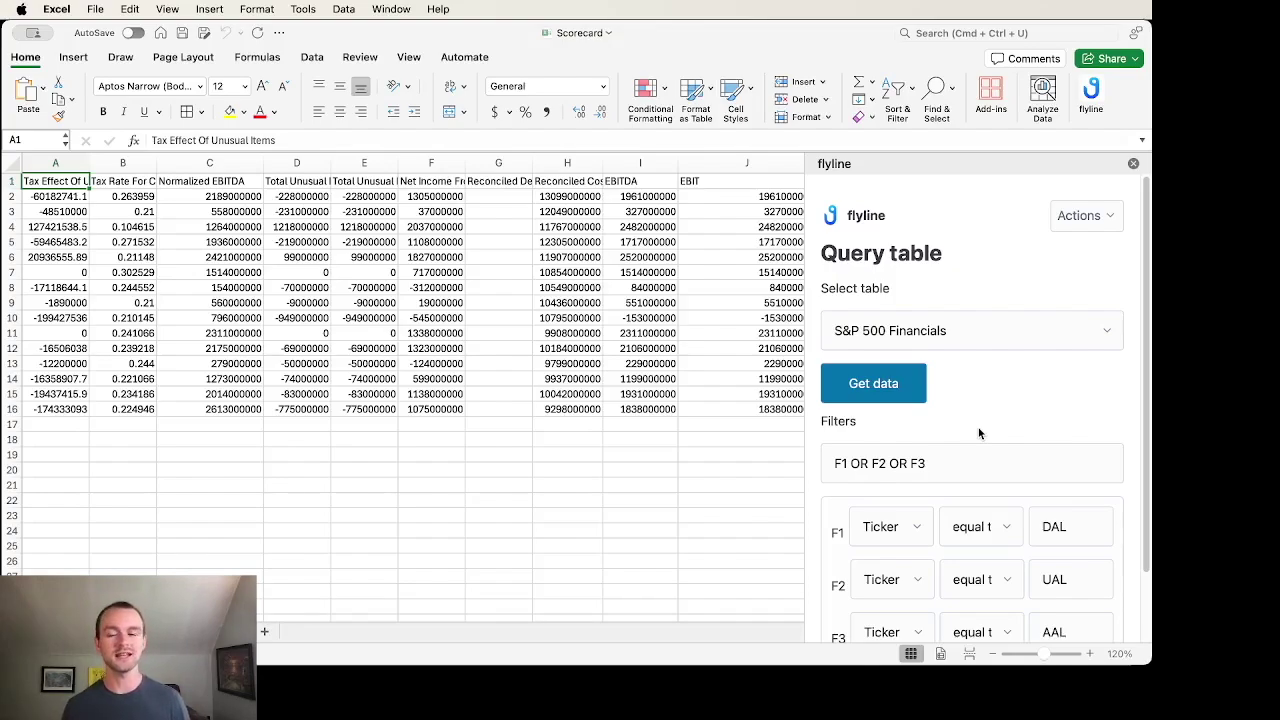
# Step: Clear the filters by switching the query table to Sales commission data and back to S&P 500 Financials, and fetch the unfiltered data
pyautogui.click(1076, 340)
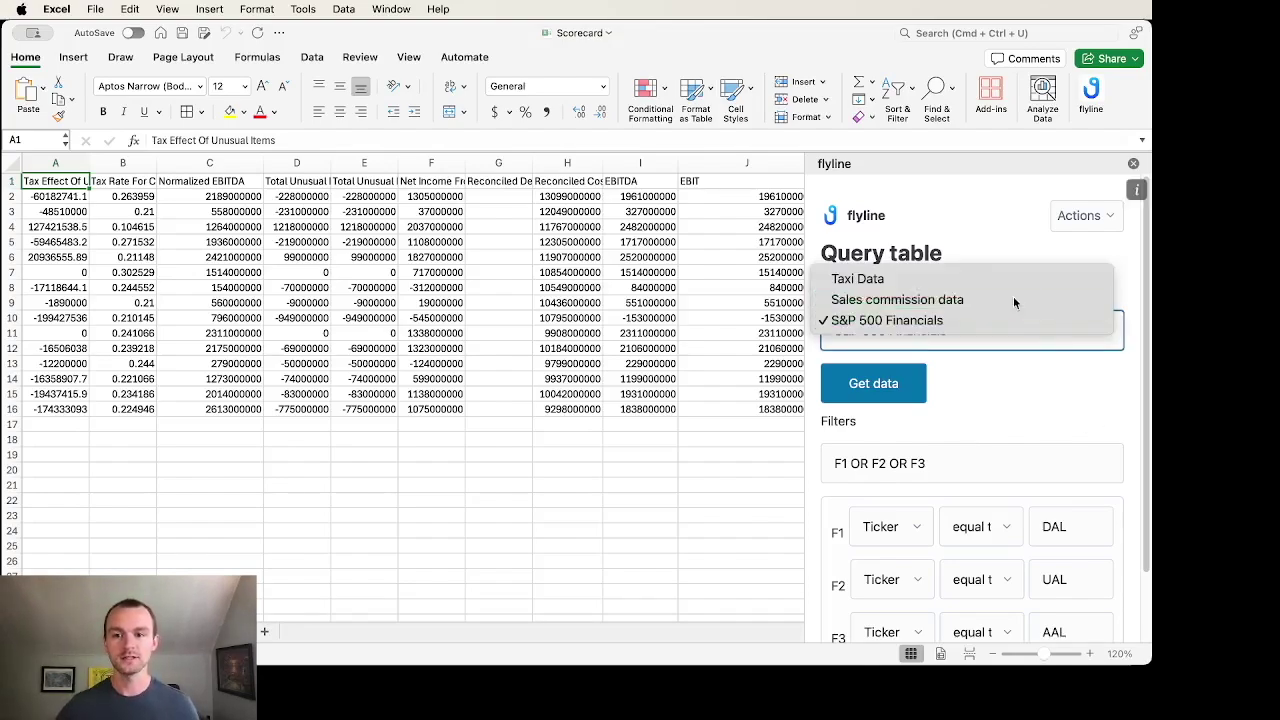
pyautogui.click(1013, 299)
pyautogui.click(1002, 320)
pyautogui.click(996, 341)
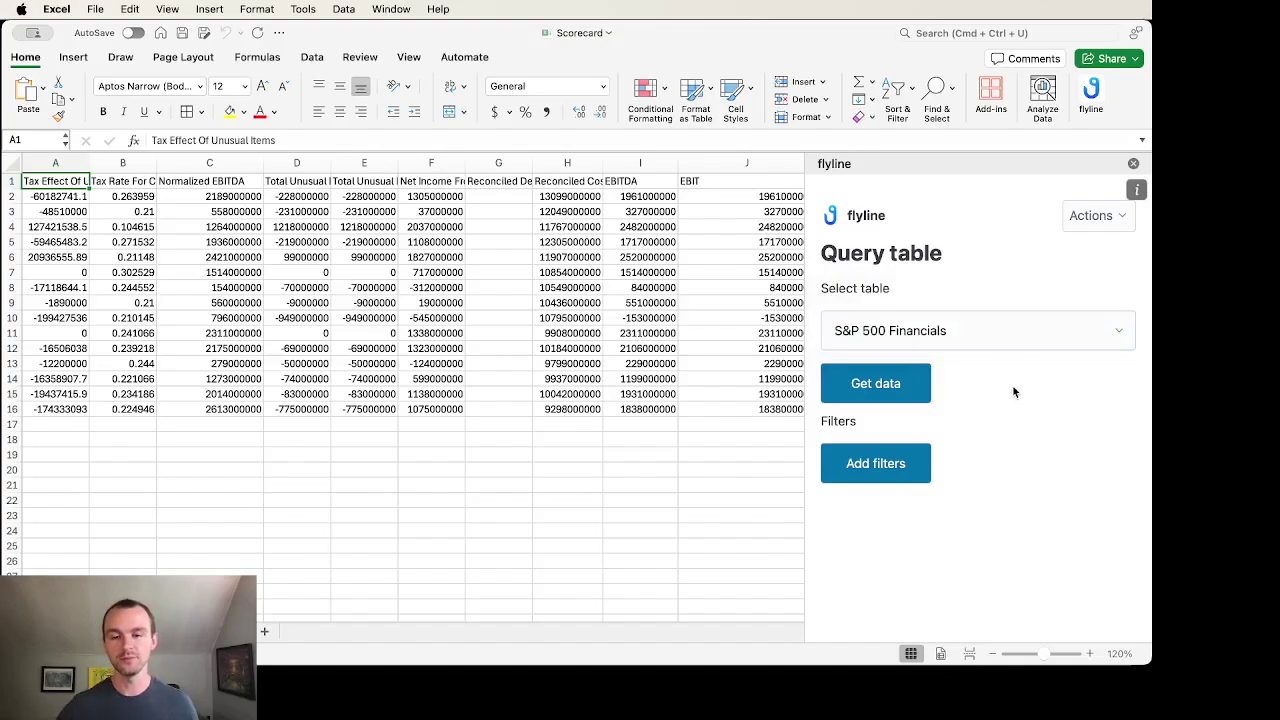
pyautogui.click(912, 390)
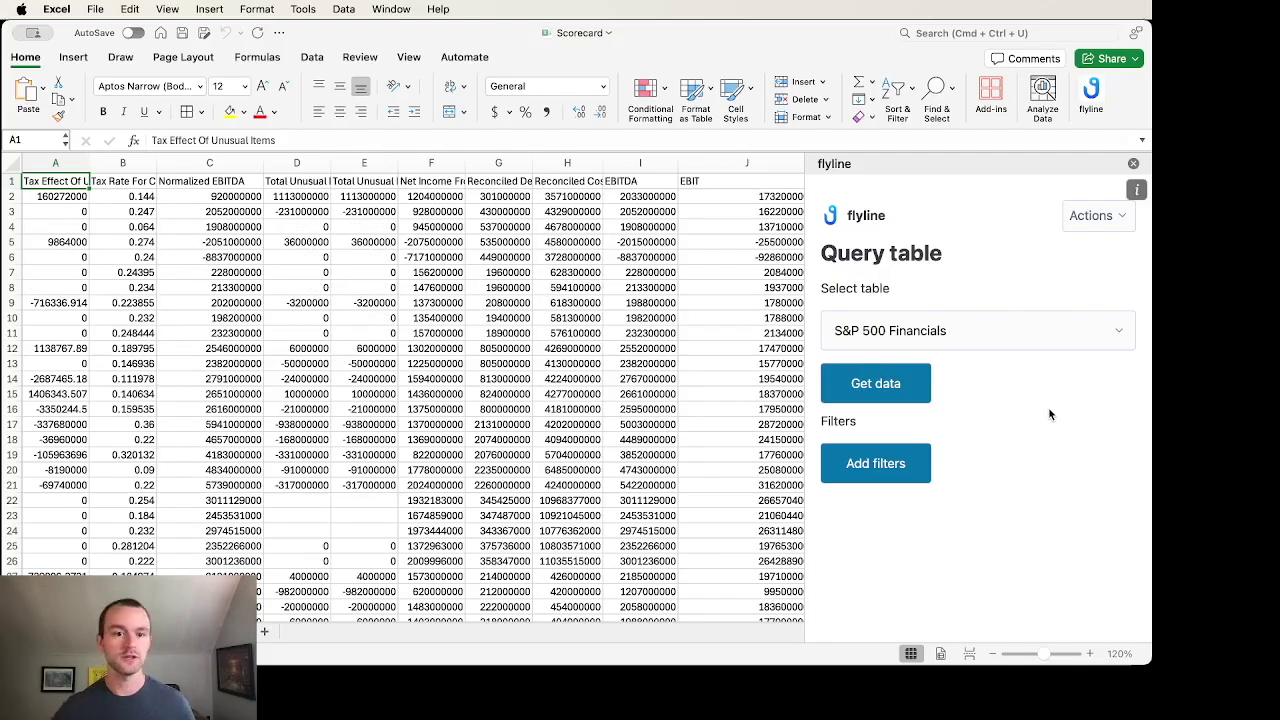
# Step: Examine the full range of rows in the unfiltered S&P 500 Financials data
pyautogui.scroll(-3, 252, 372)
pyautogui.scroll(-20, 252, 372)
pyautogui.scroll(-20, 258, 369)
pyautogui.scroll(-12, 258, 369)
pyautogui.scroll(13, 258, 369)
pyautogui.scroll(20, 258, 369)
pyautogui.scroll(20, 258, 369)
pyautogui.scroll(10, 269, 373)
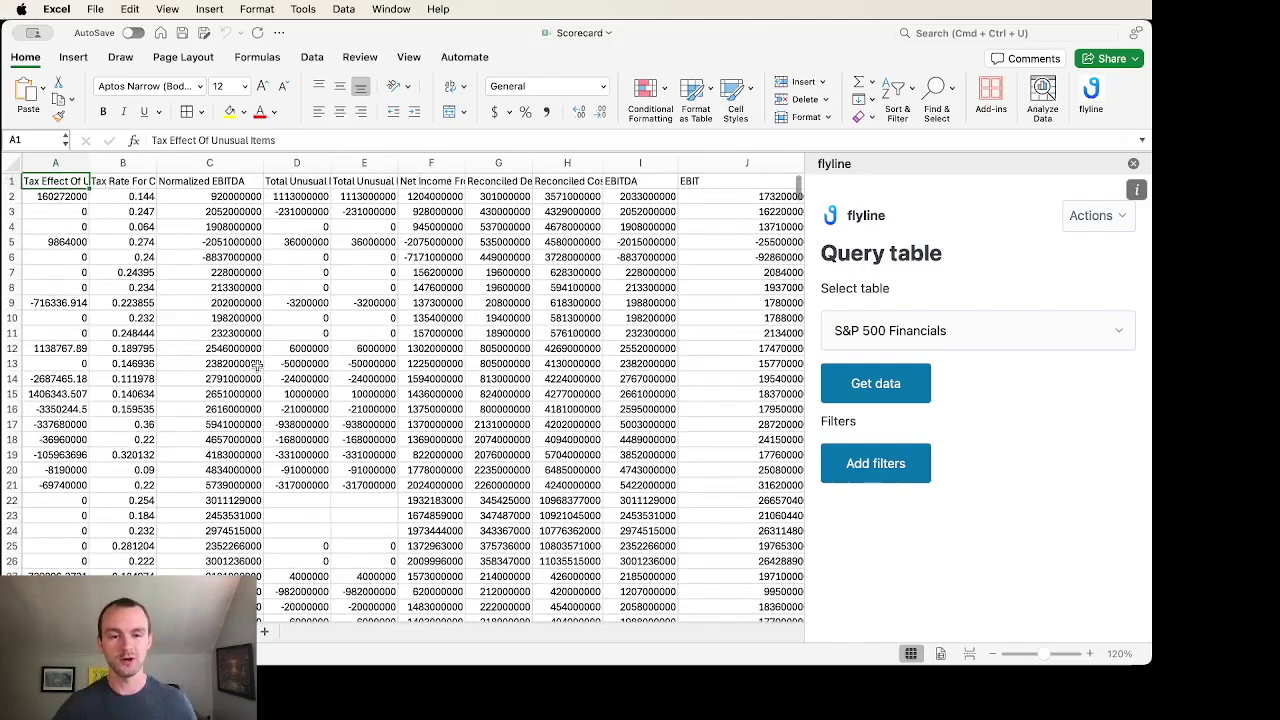